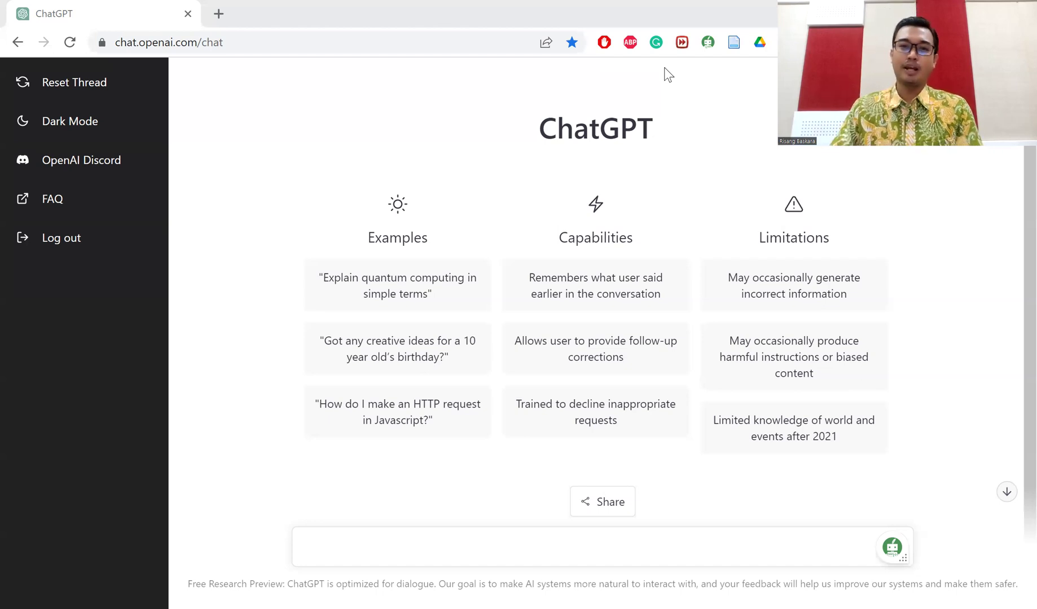
# Ask for some possible research gaps for an academic paper entitled "task-based language teaching and technology to support esp students in Indonesian higher education"
pyautogui.click(429, 550)
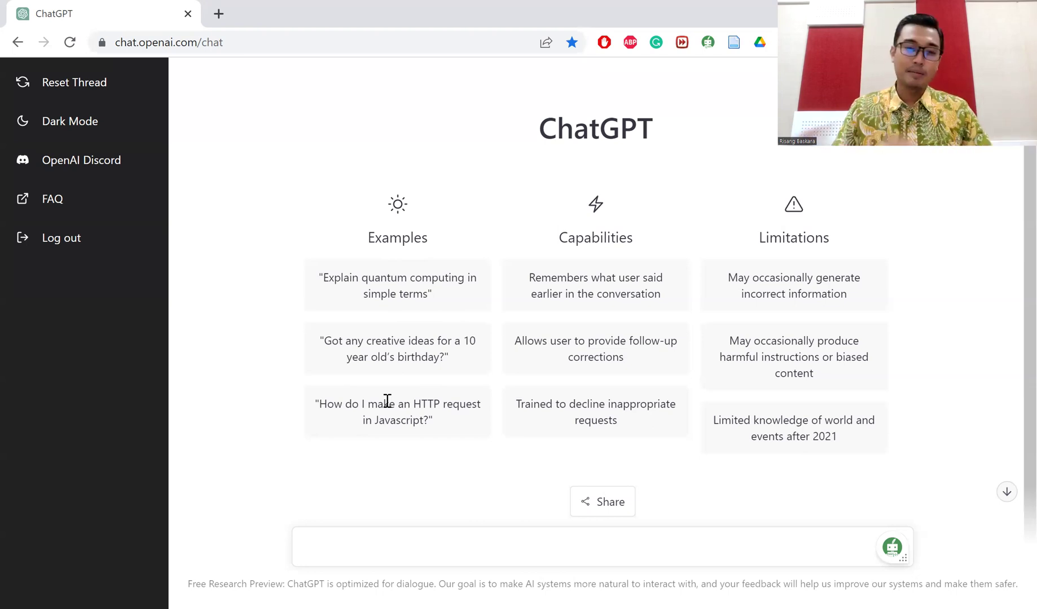
pyautogui.click(362, 538)
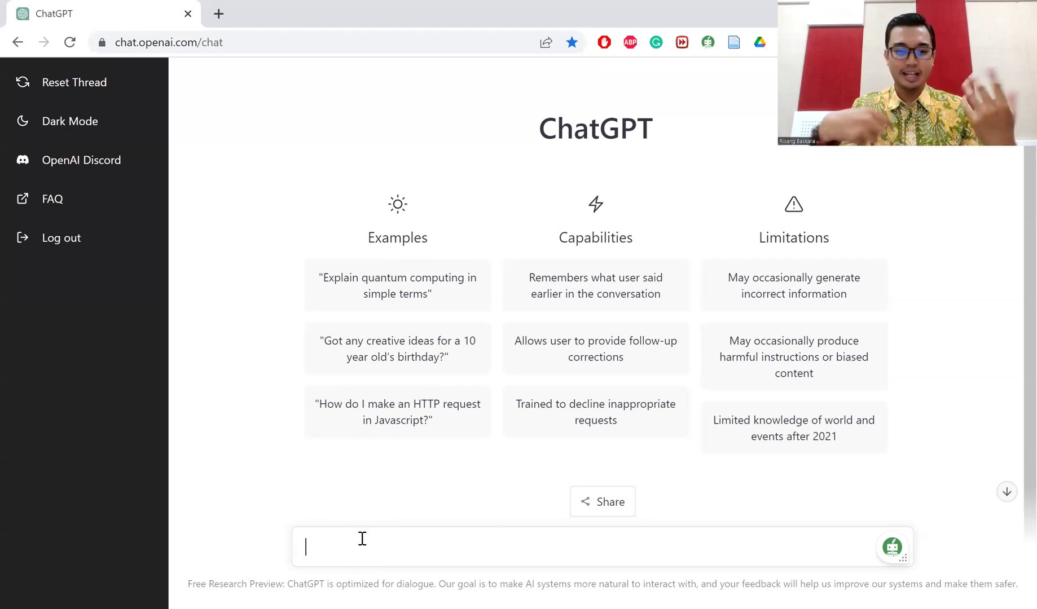
pyautogui.write('could you mak')
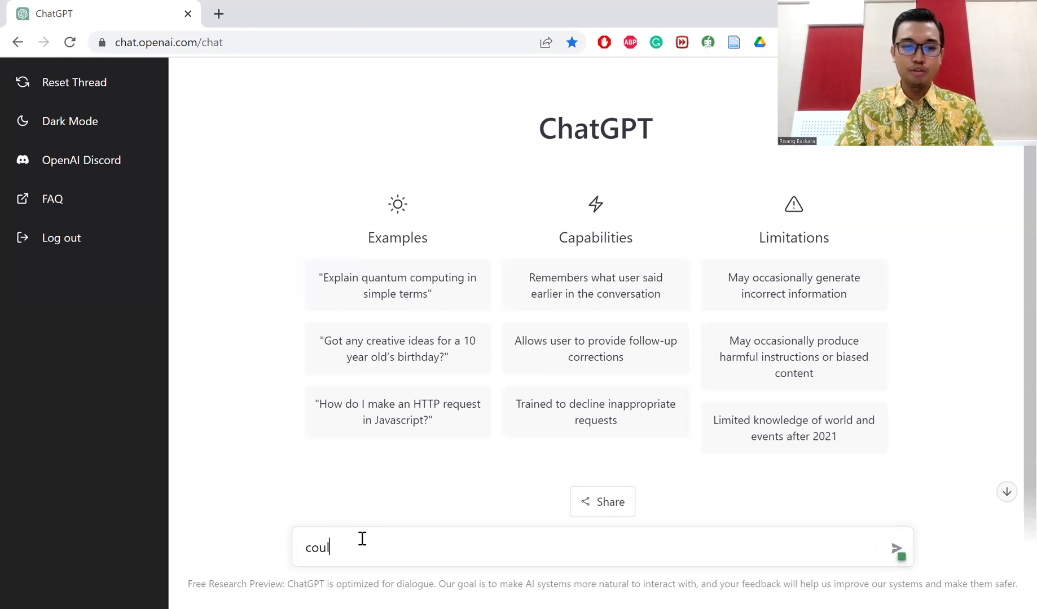
pyautogui.press('BackSpace')
pyautogui.press('BackSpace')
pyautogui.press('BackSpace')
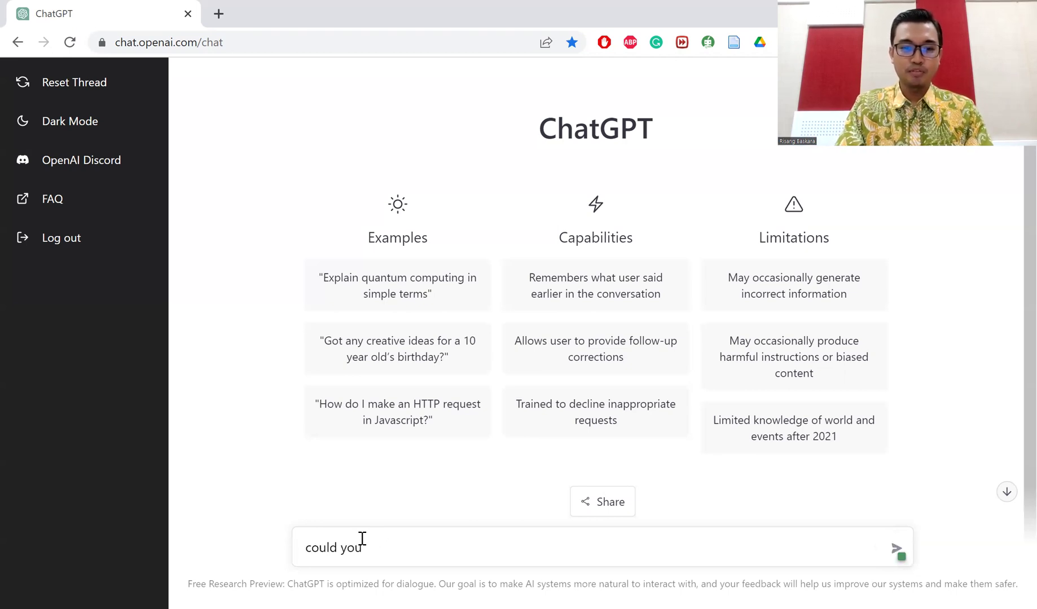
pyautogui.write('provide')
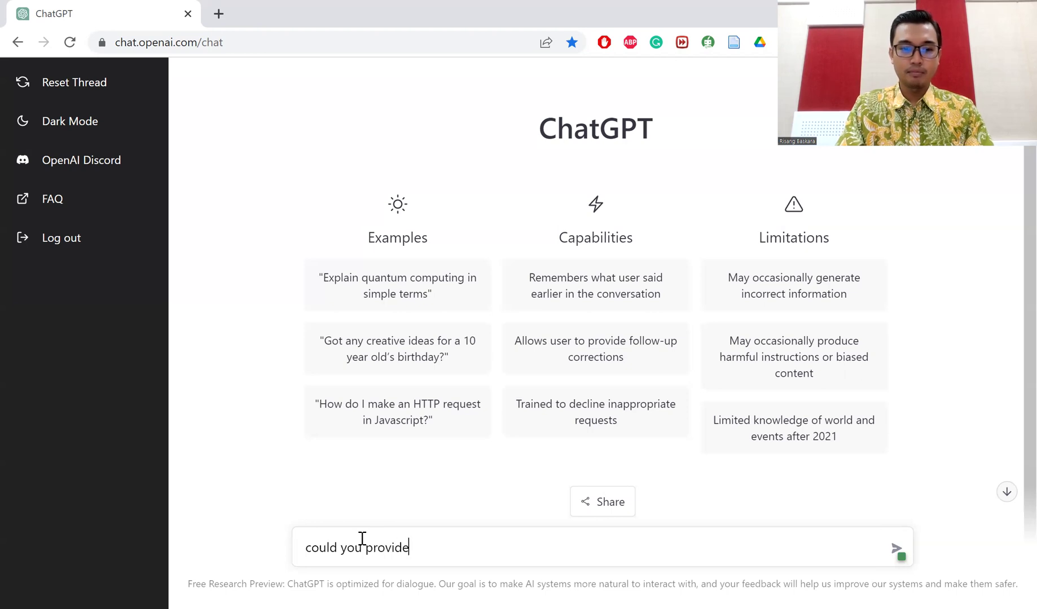
pyautogui.write(' an ab')
pyautogui.press('BackSpace')
pyautogui.press('BackSpace')
pyautogui.press('BackSpace')
pyautogui.press('BackSpace')
pyautogui.press('BackSpace')
pyautogui.write('some possibl')
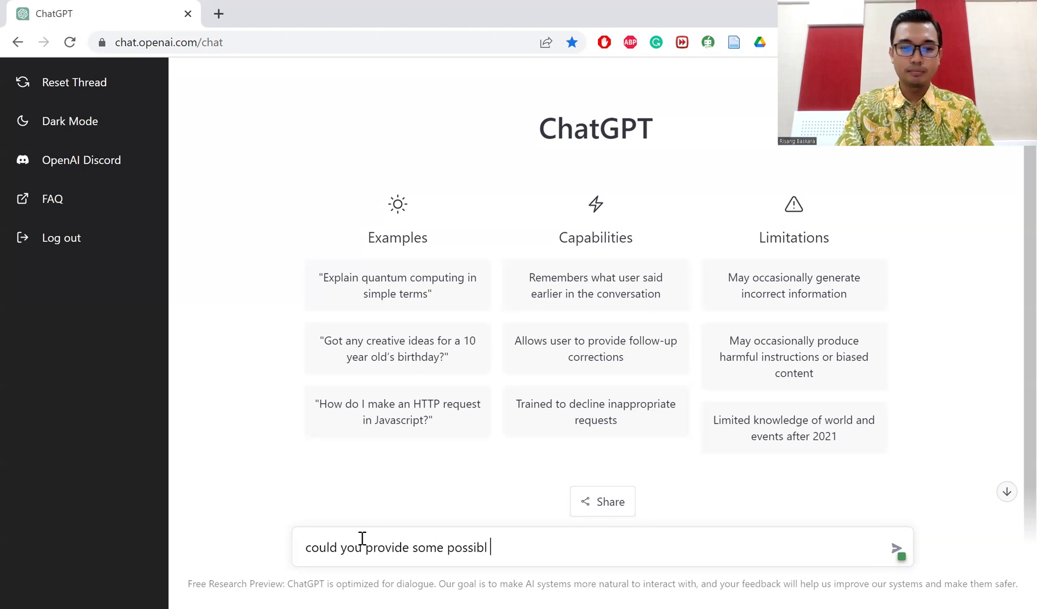
pyautogui.press('BackSpace')
pyautogui.write('e resea')
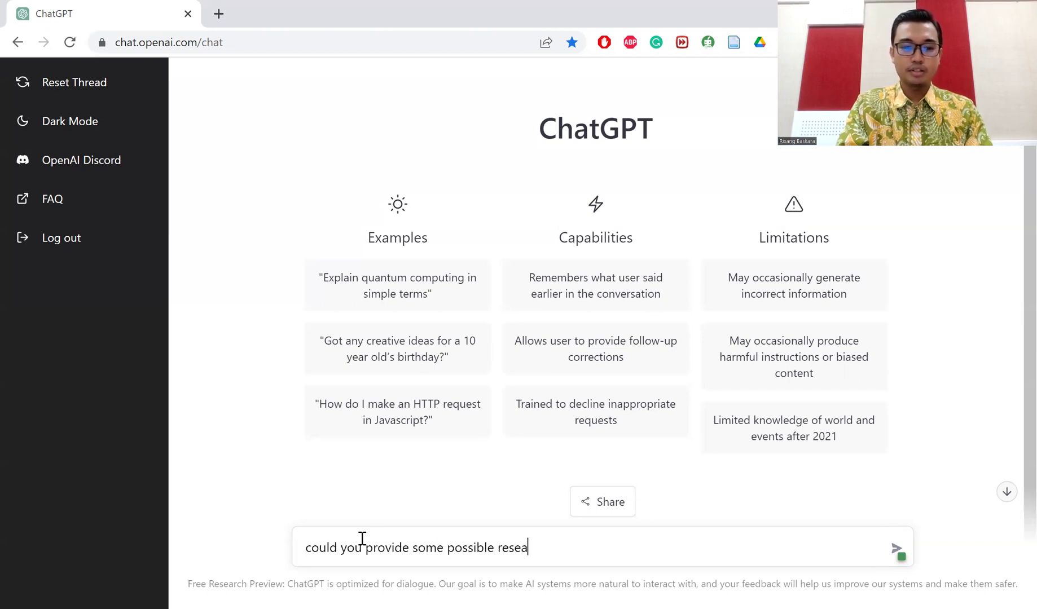
pyautogui.write('rch gaps for ')
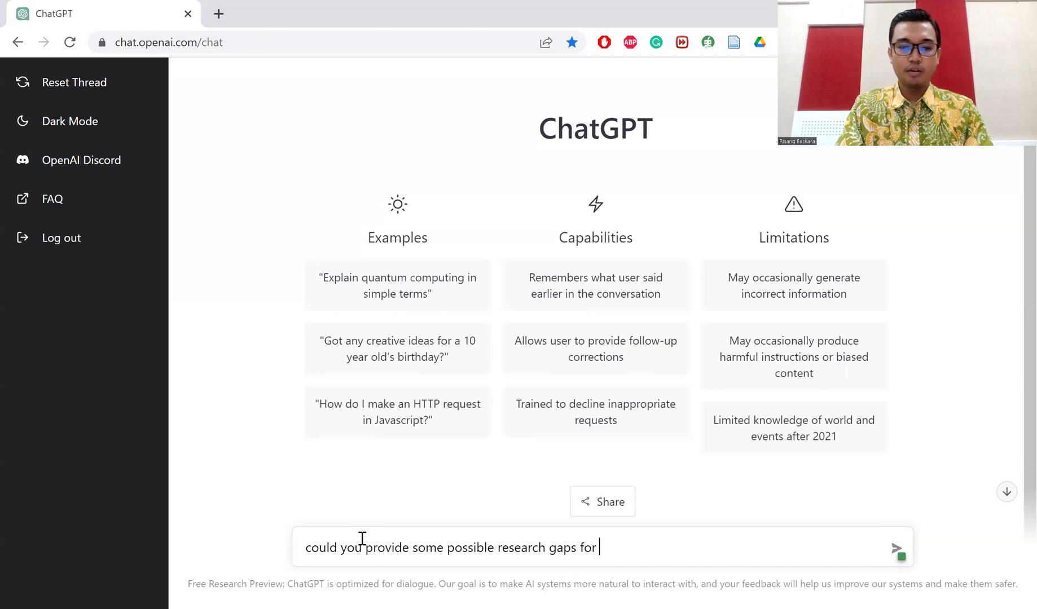
pyautogui.write('an academic paper entitled "')
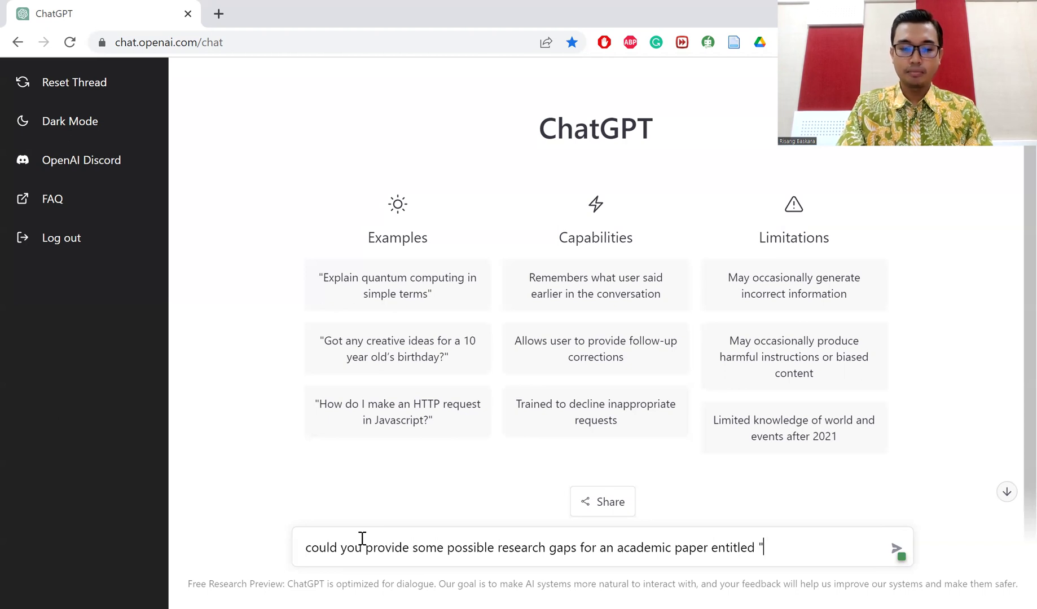
pyautogui.write('task-based language')
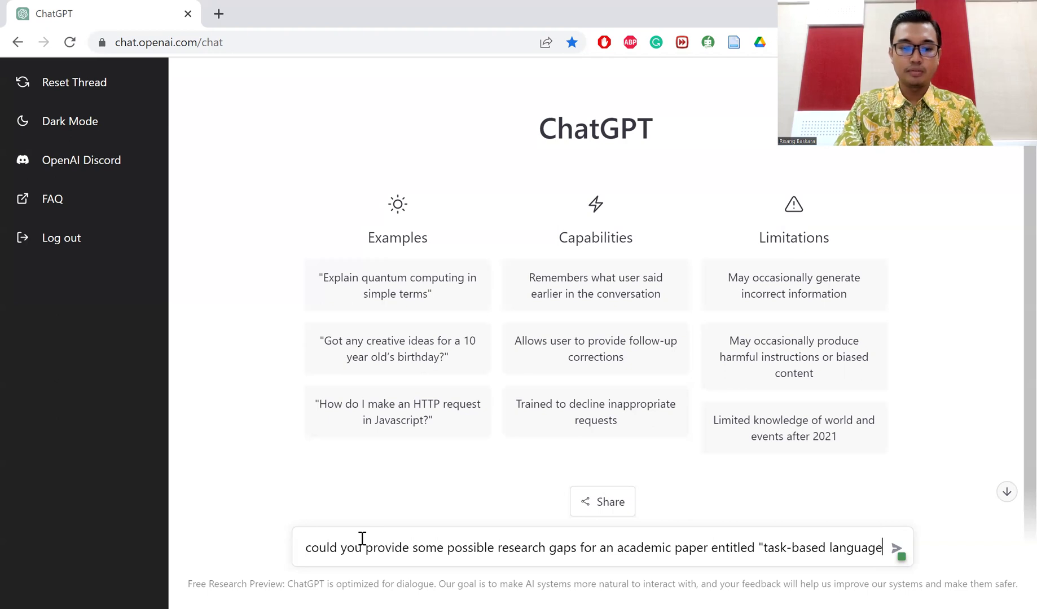
pyautogui.write(' teaching and technology to support esp students in Indonesian higher educatio')
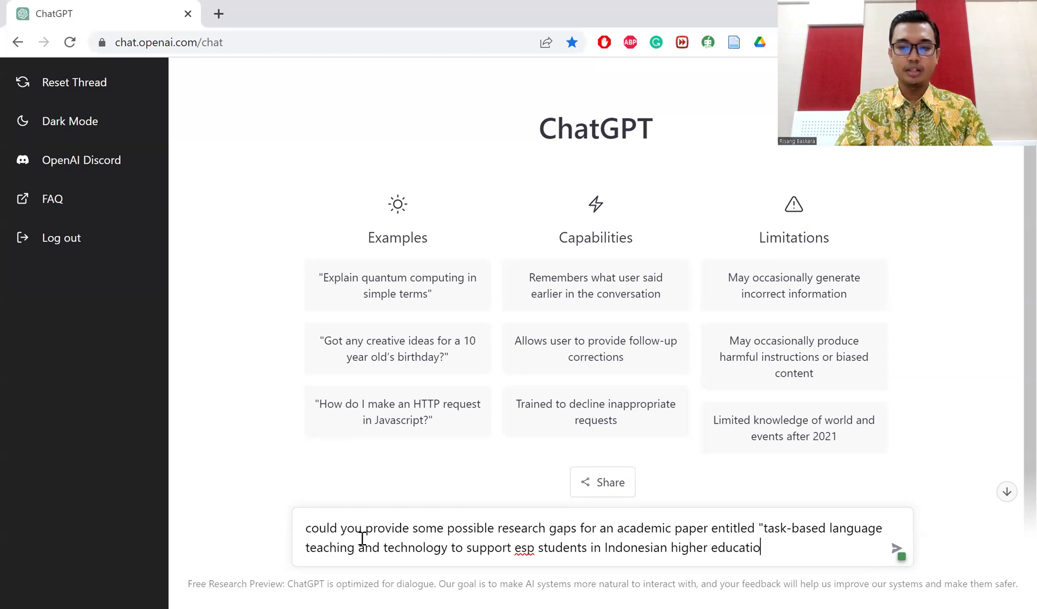
pyautogui.write('n"')
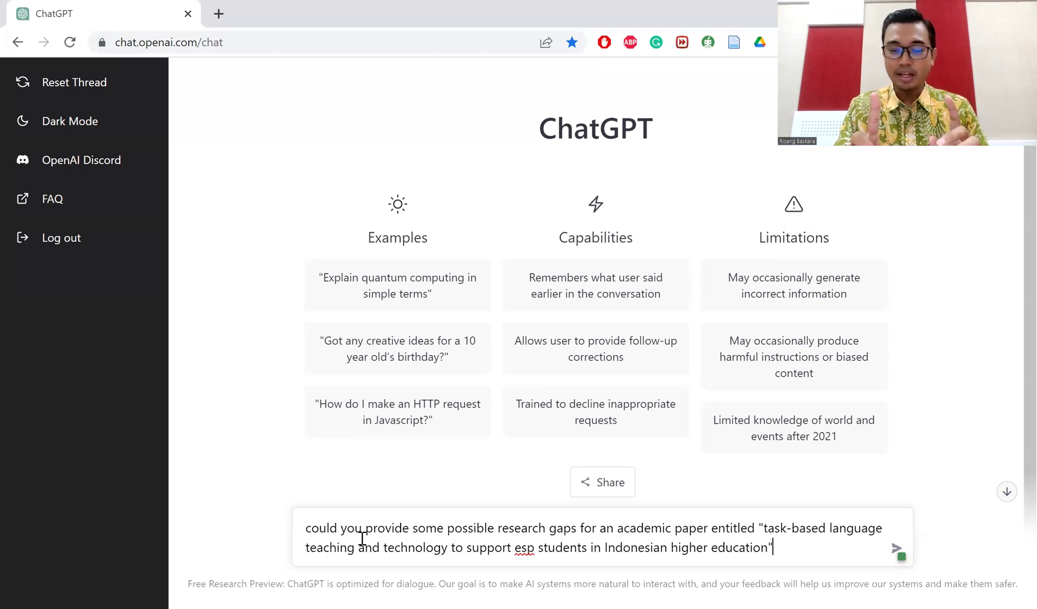
pyautogui.write('?')
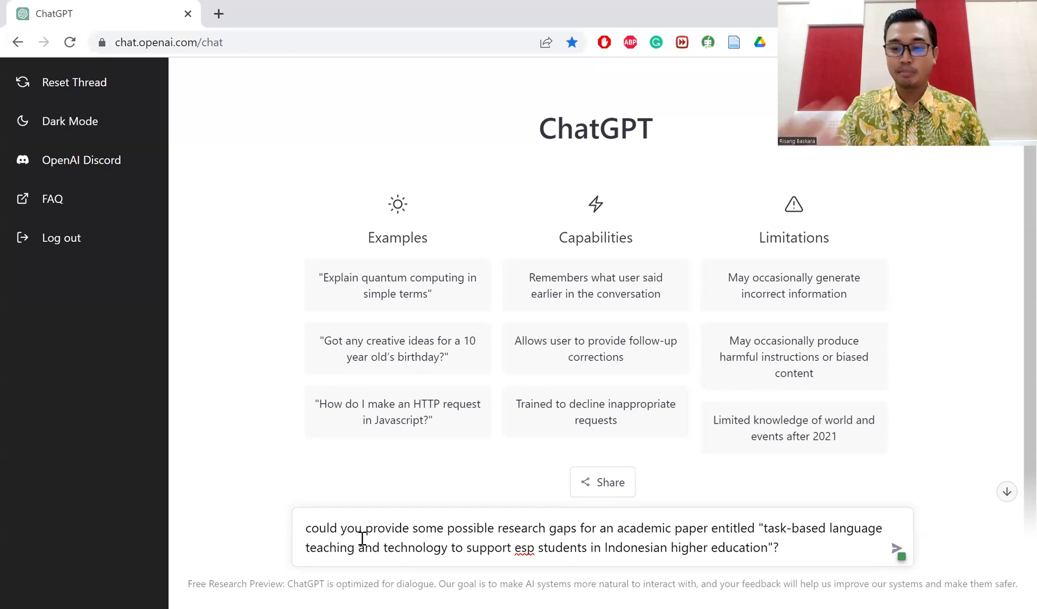
pyautogui.press('Return')
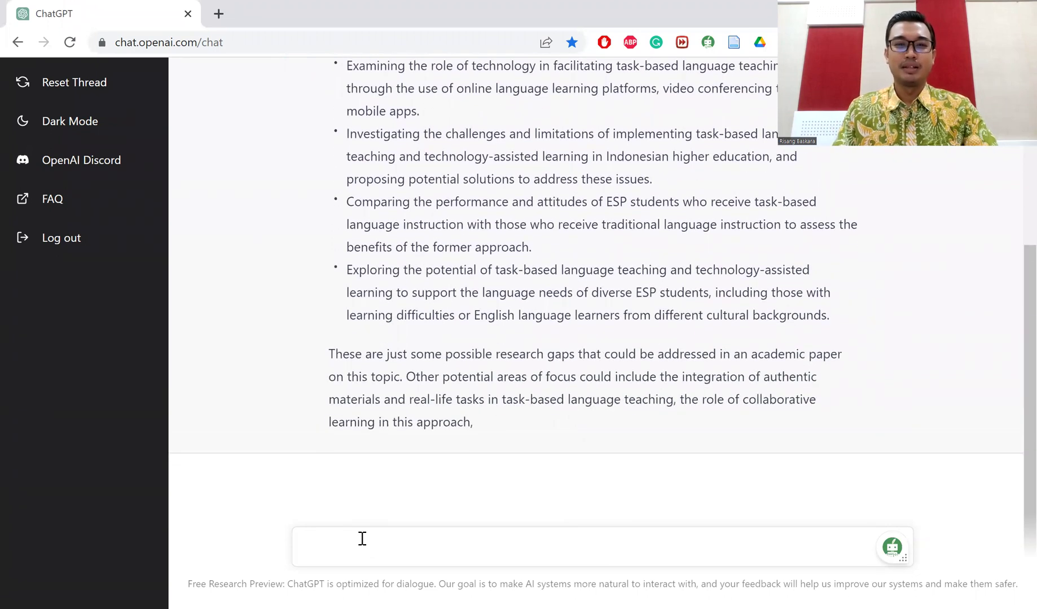
# Review the suggested research gaps and send the follow-up "could you elaborate more on the first gap with relevant literature?"
pyautogui.scroll(4, 573, 391)
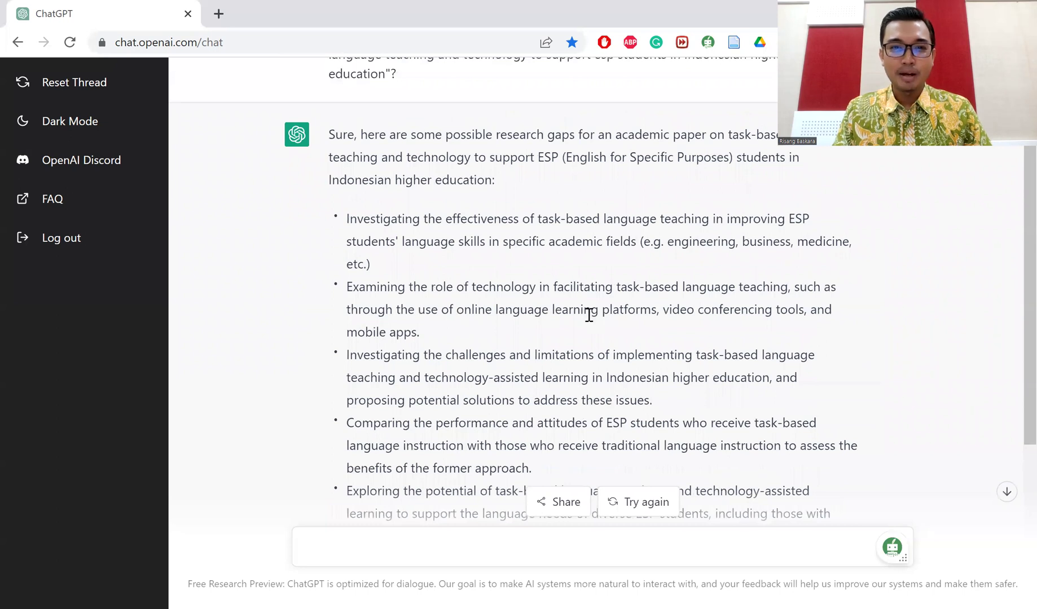
pyautogui.scroll(-1, 587, 314)
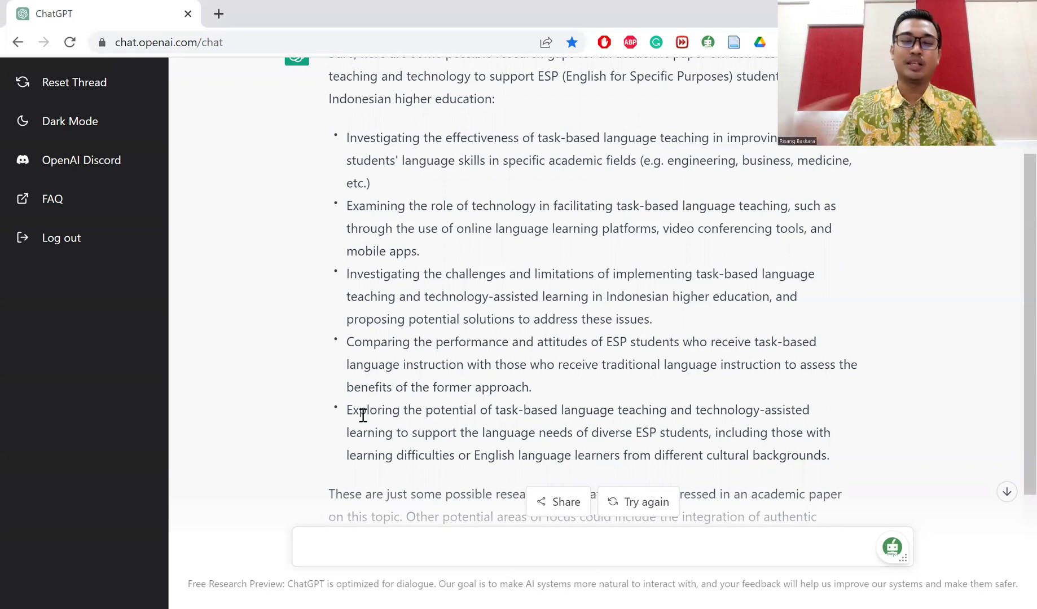
pyautogui.scroll(-3, 438, 410)
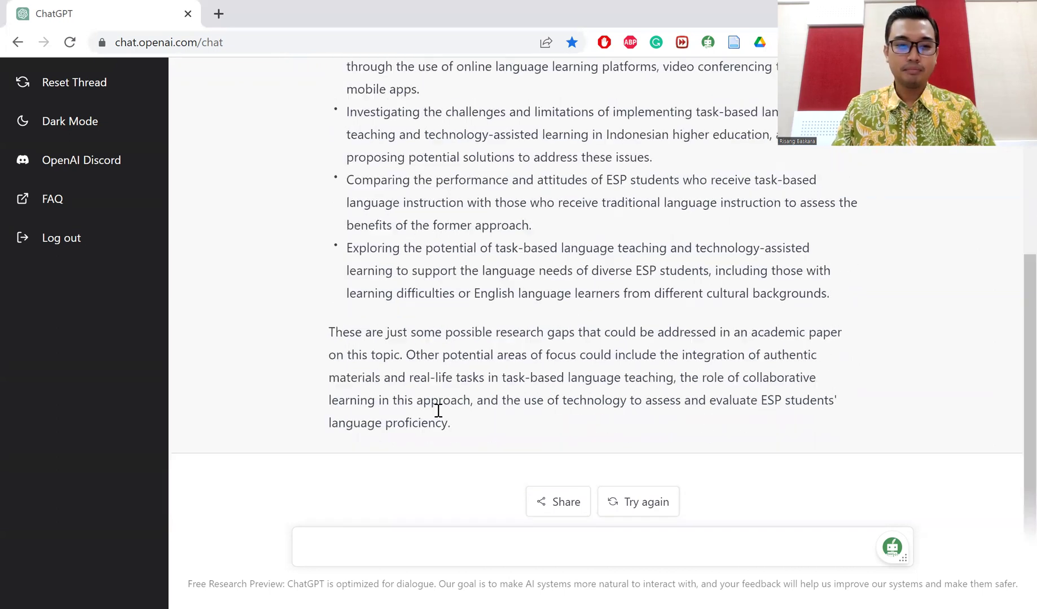
pyautogui.write('could you elaborate')
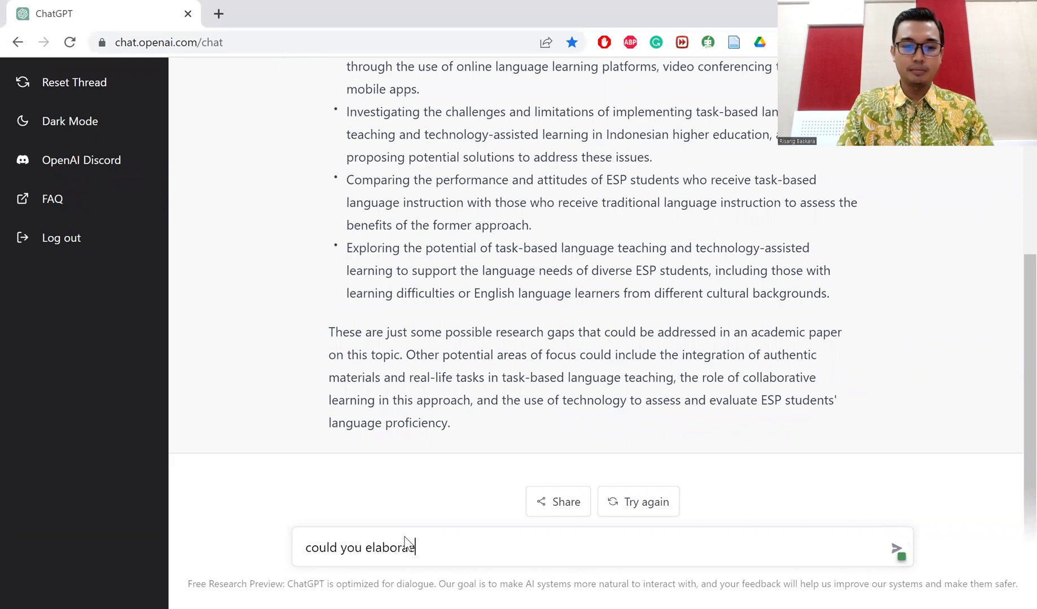
pyautogui.write(' more on t')
pyautogui.write('he first')
pyautogui.write(' gaps')
pyautogui.press('BackSpace')
pyautogui.write('with relevant literature?')
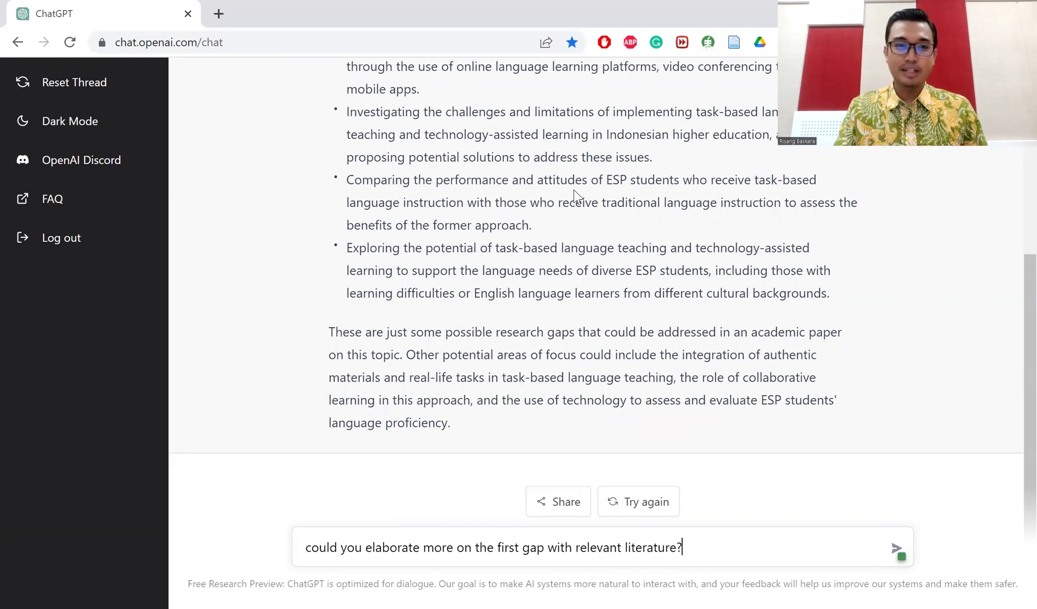
pyautogui.scroll(3, 567, 195)
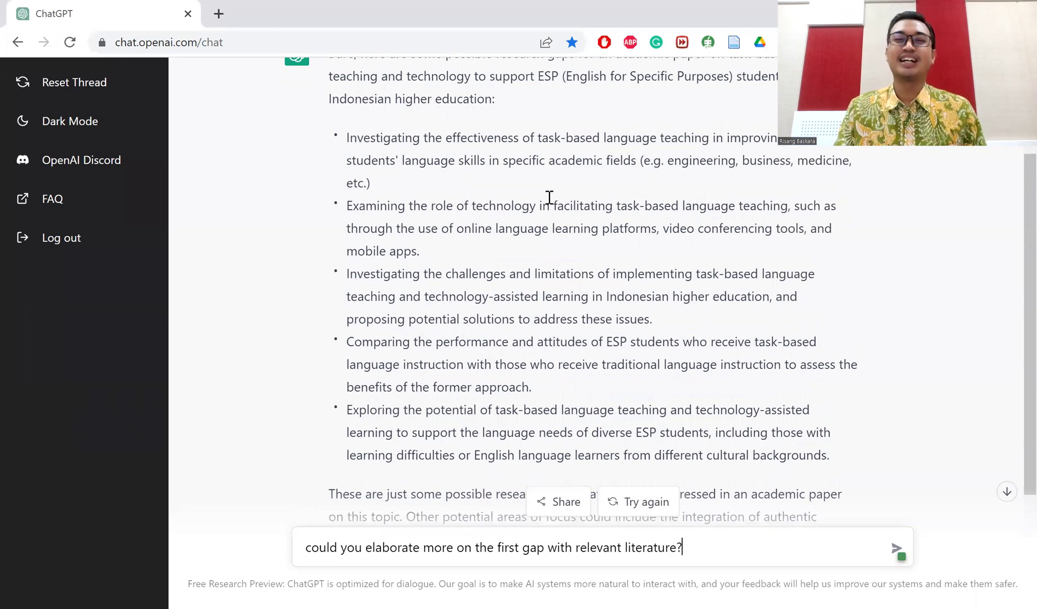
pyautogui.scroll(-3, 522, 258)
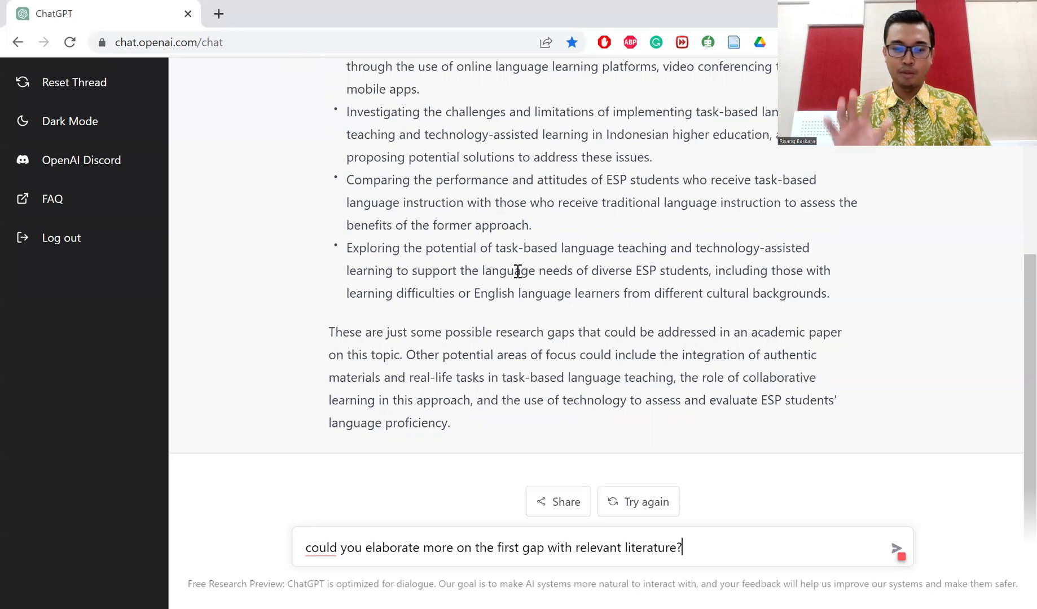
pyautogui.press('Return')
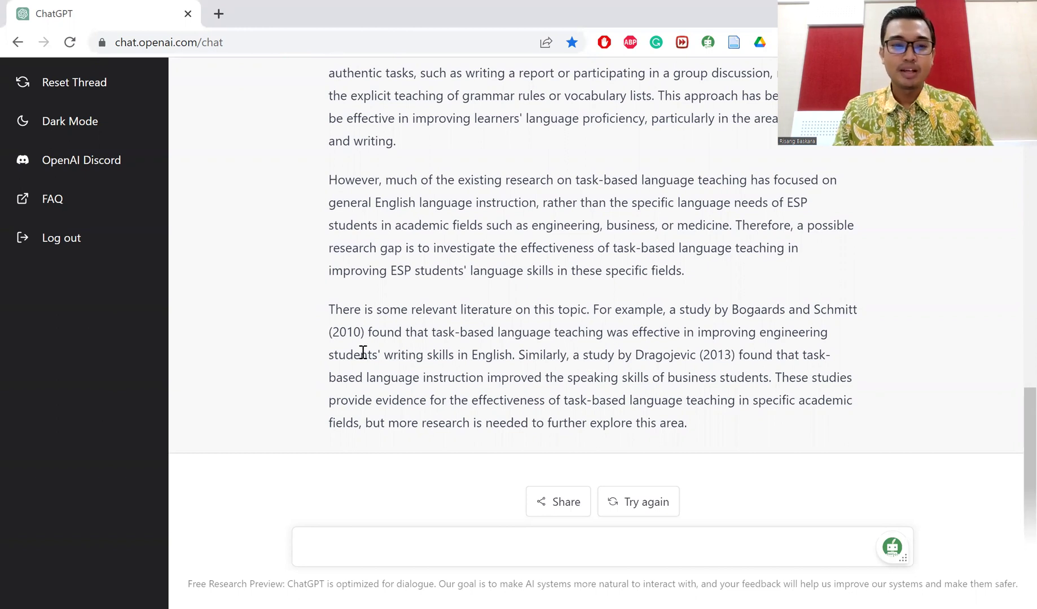
# Highlight the publication years of the two studies cited in the answer and review the elaboration on the first gap
pyautogui.moveTo(329, 333); pyautogui.dragTo(369, 334)
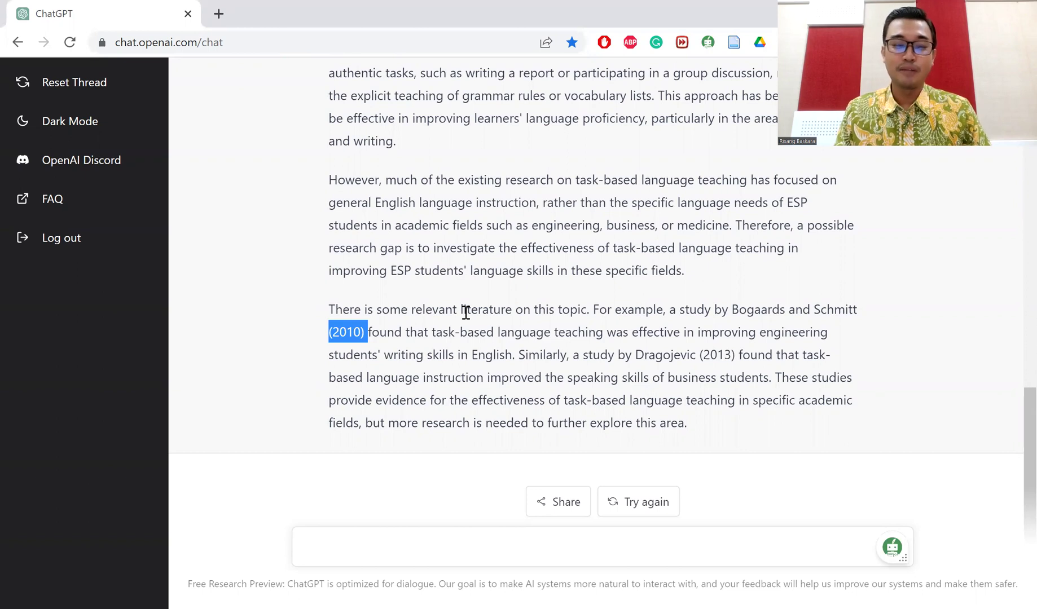
pyautogui.moveTo(700, 355); pyautogui.dragTo(736, 355)
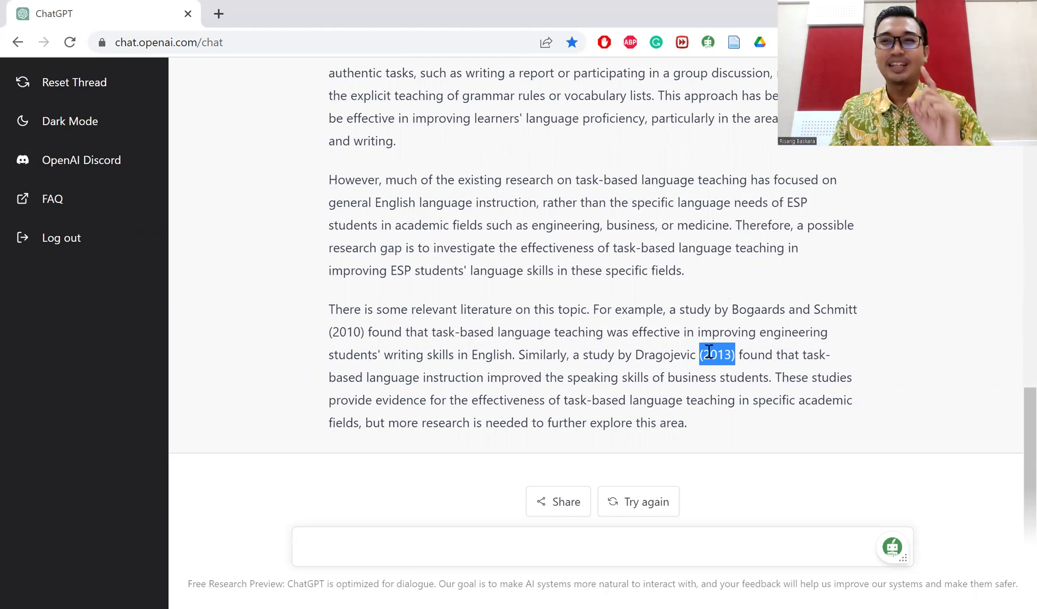
pyautogui.scroll(4, 712, 340)
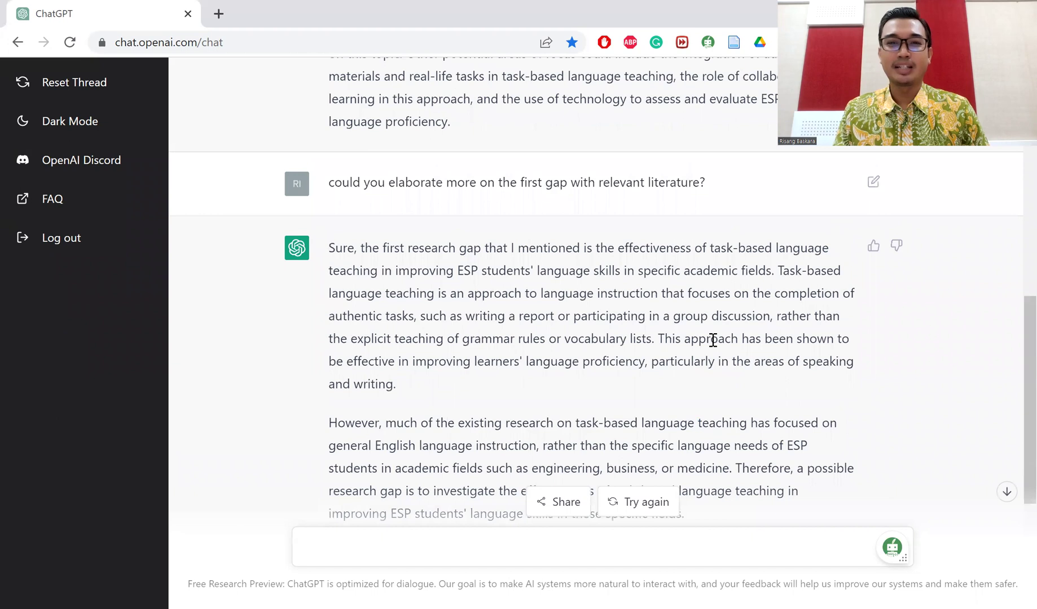
pyautogui.scroll(-3, 709, 345)
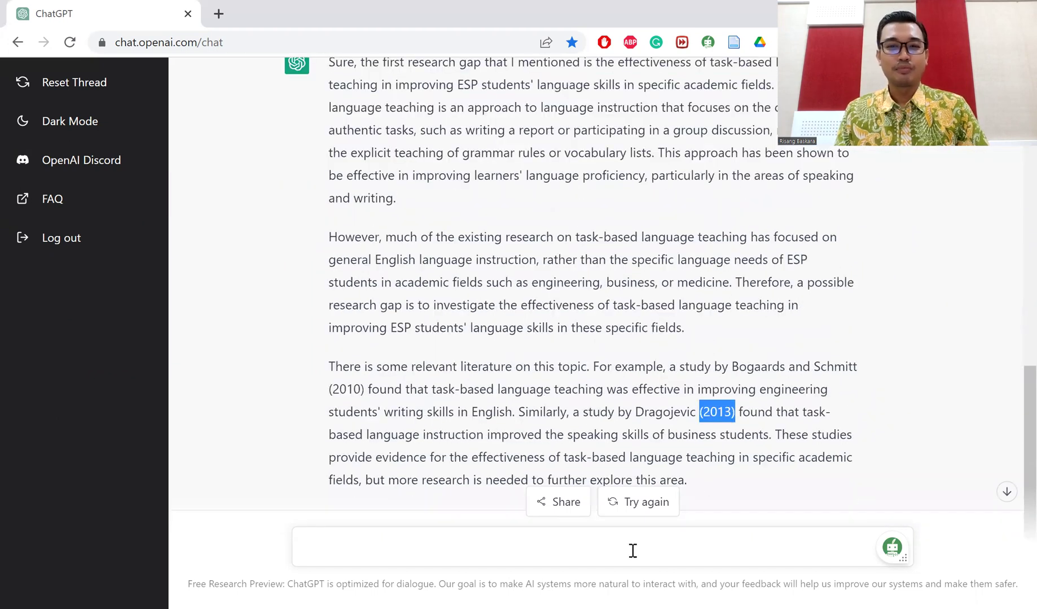
pyautogui.scroll(-1, 570, 485)
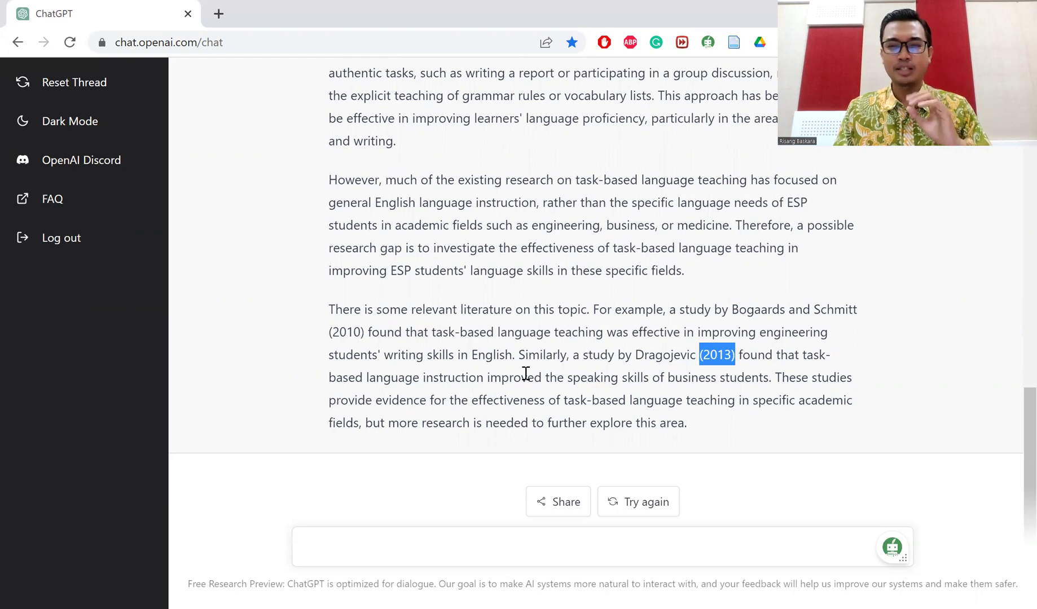
# Send the follow-up question "could you elaborate more on the second gap with relevant literature?"
pyautogui.click(411, 547)
pyautogui.write('could you elabr')
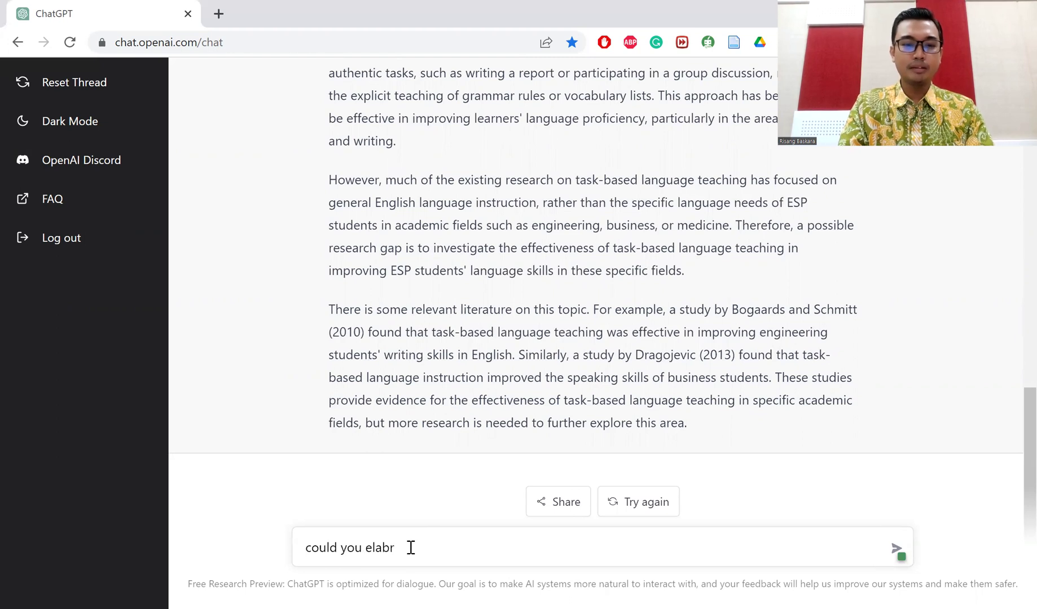
pyautogui.press('BackSpace')
pyautogui.write('o')
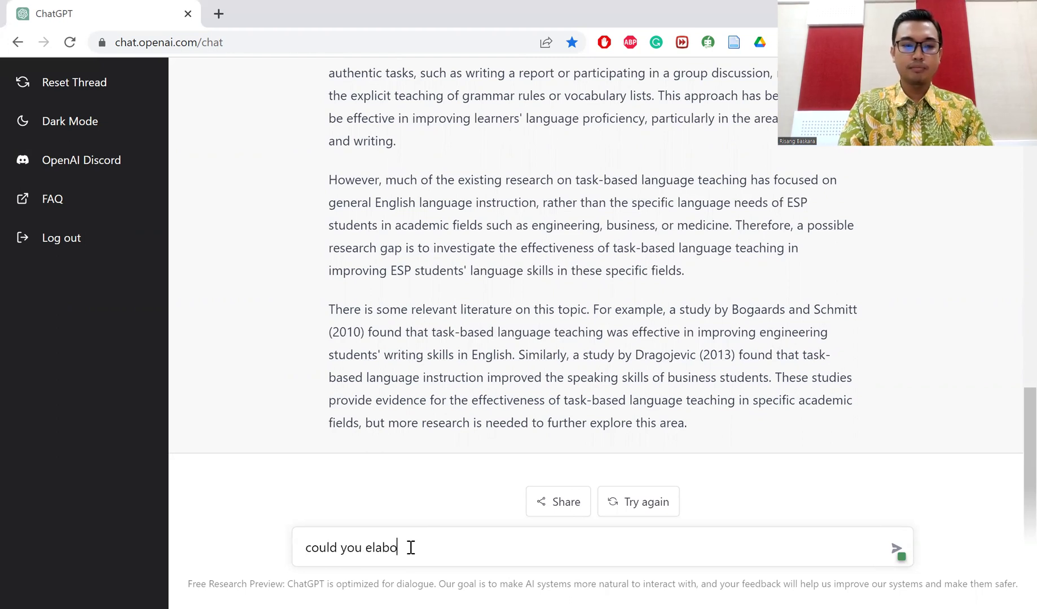
pyautogui.write('rate more on t')
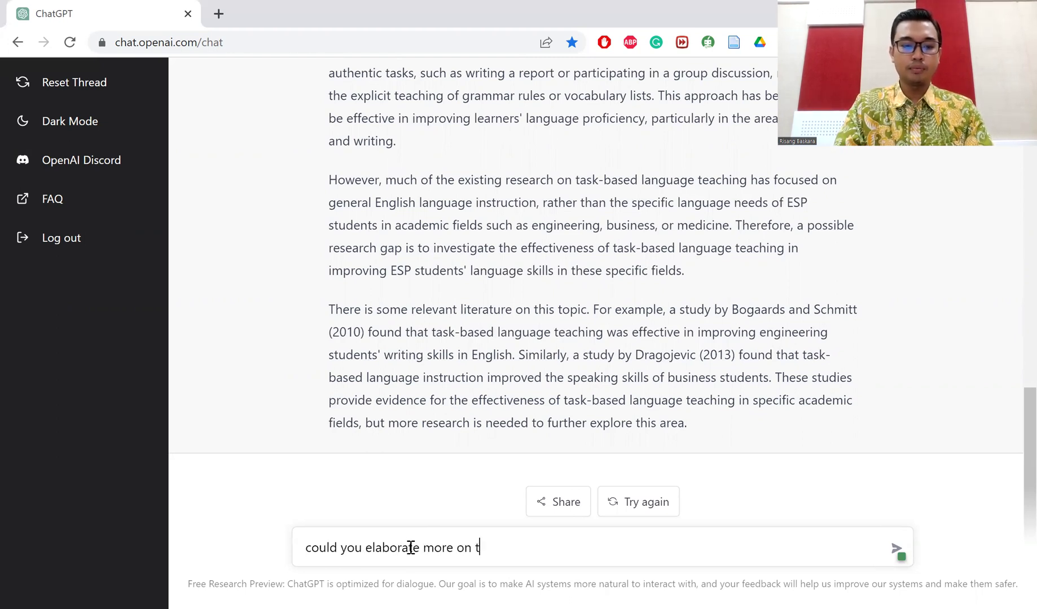
pyautogui.write('he secin')
pyautogui.press('BackSpace')
pyautogui.press('BackSpace')
pyautogui.write('ond')
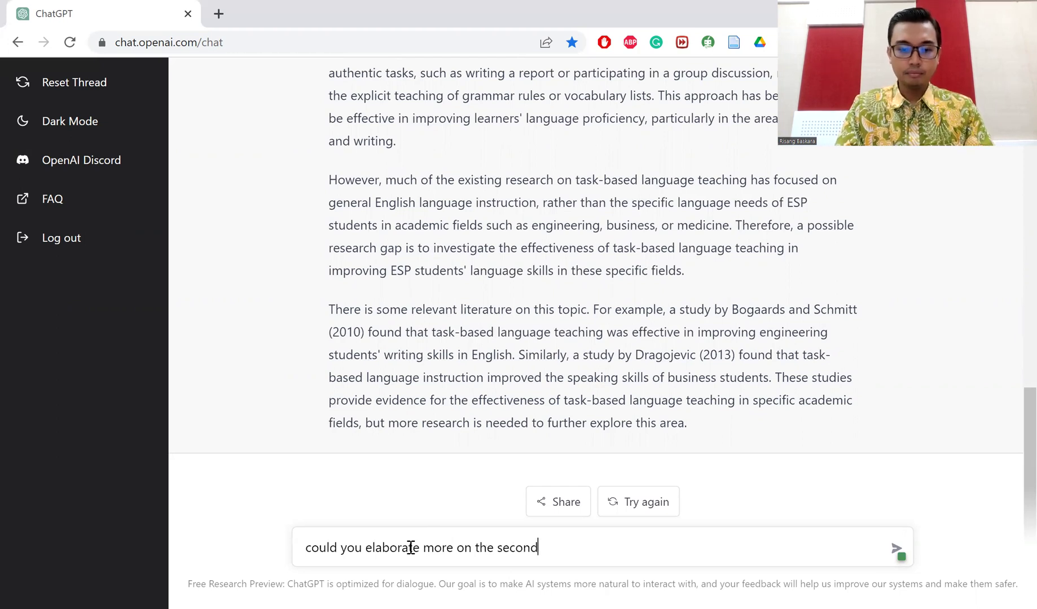
pyautogui.write(' rg')
pyautogui.press('BackSpace')
pyautogui.press('BackSpace')
pyautogui.write('r')
pyautogui.press('BackSpace')
pyautogui.write('ga')
pyautogui.press('BackSpace')
pyautogui.write('ap ')
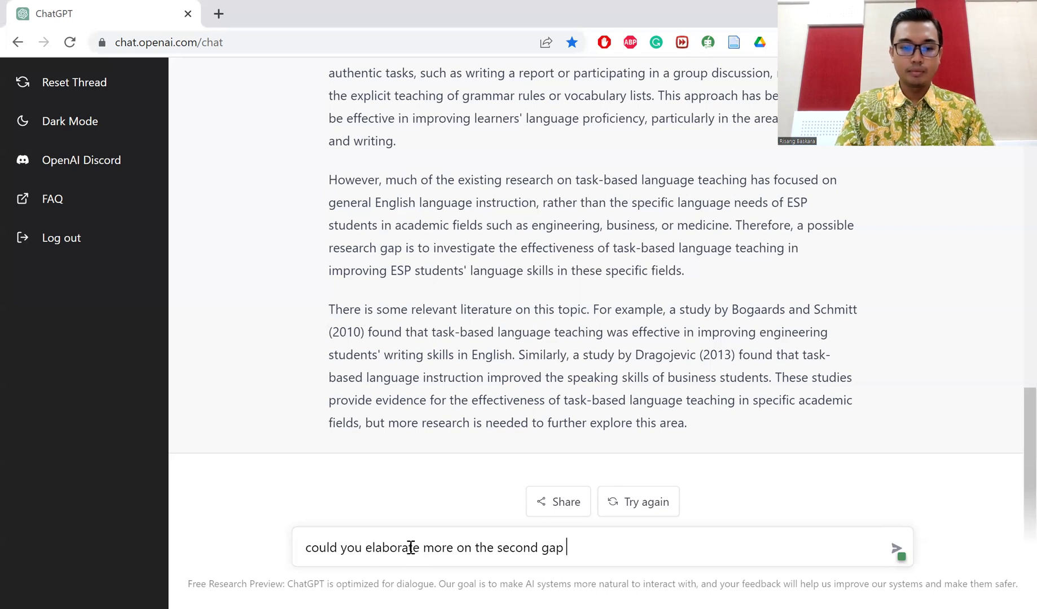
pyautogui.write('with relevant litera')
pyautogui.press('BackSpace')
pyautogui.write('ra')
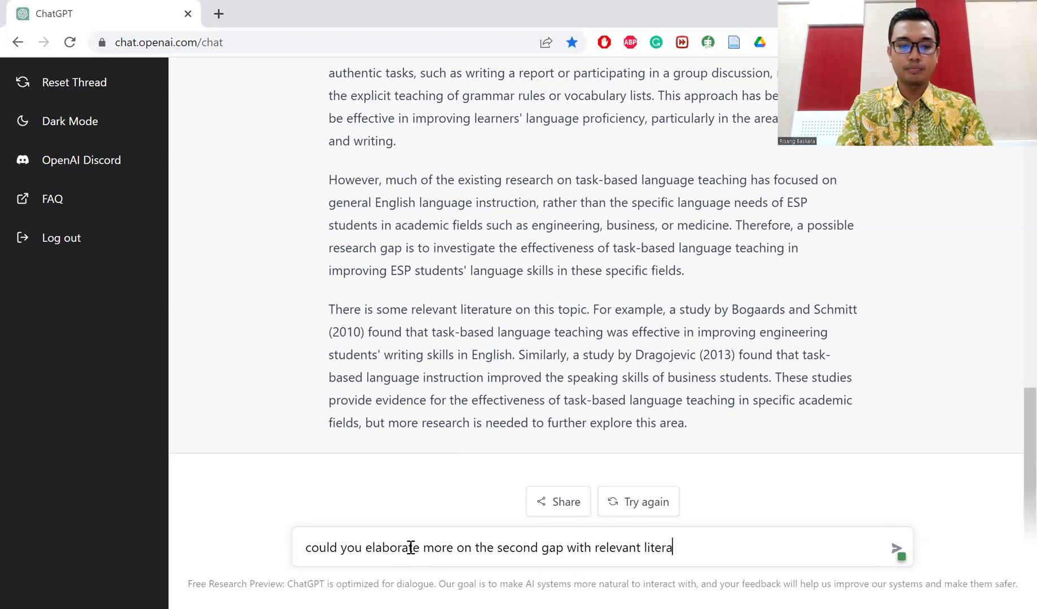
pyautogui.write('ture?')
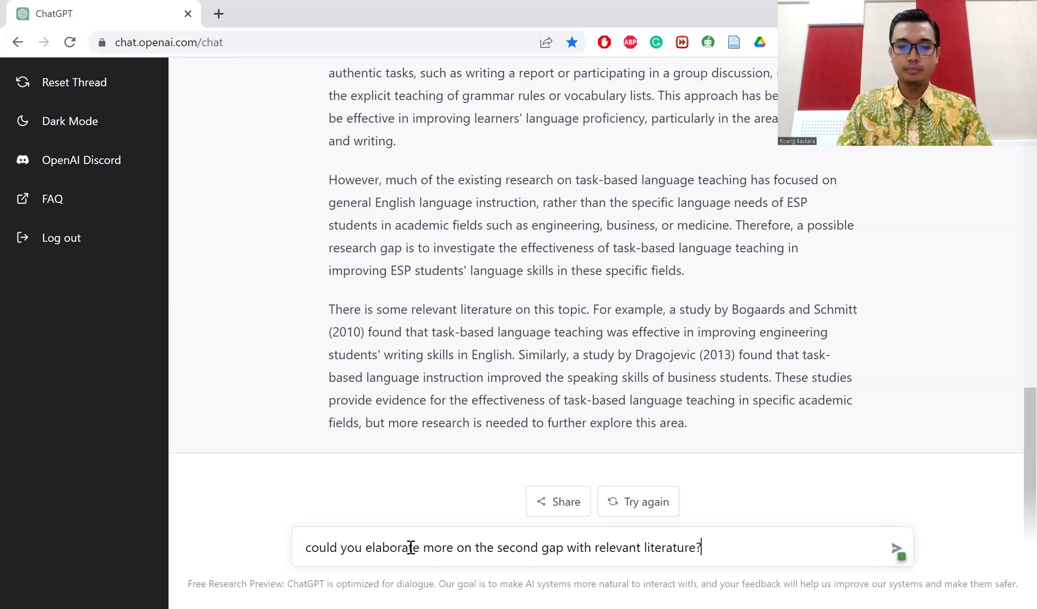
pyautogui.press('Return')
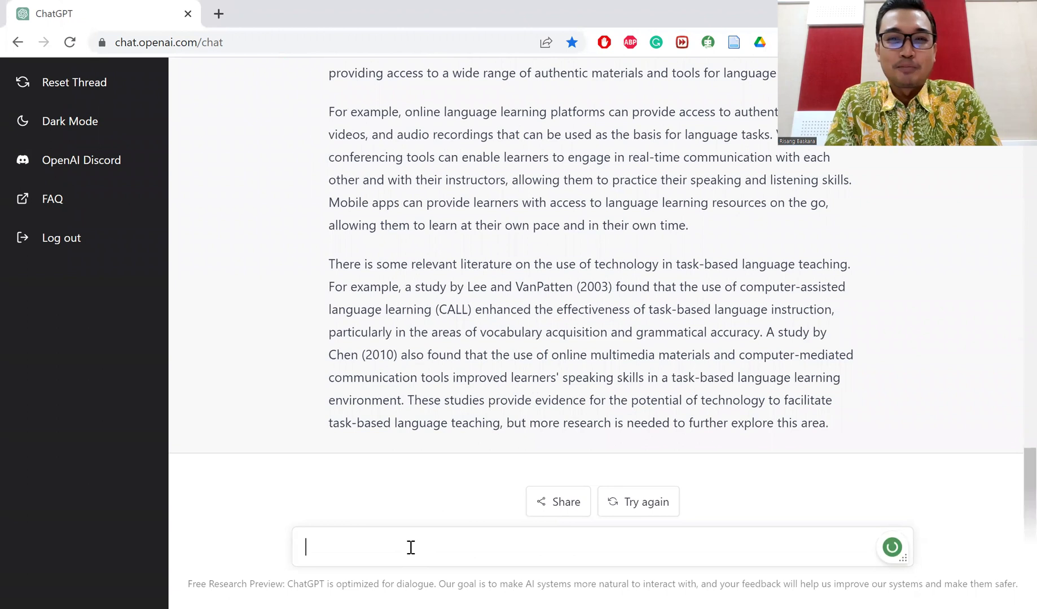
# Review the answer on the second gap about technology's role in task-based language teaching, including the literature it cites
pyautogui.scroll(3, 479, 394)
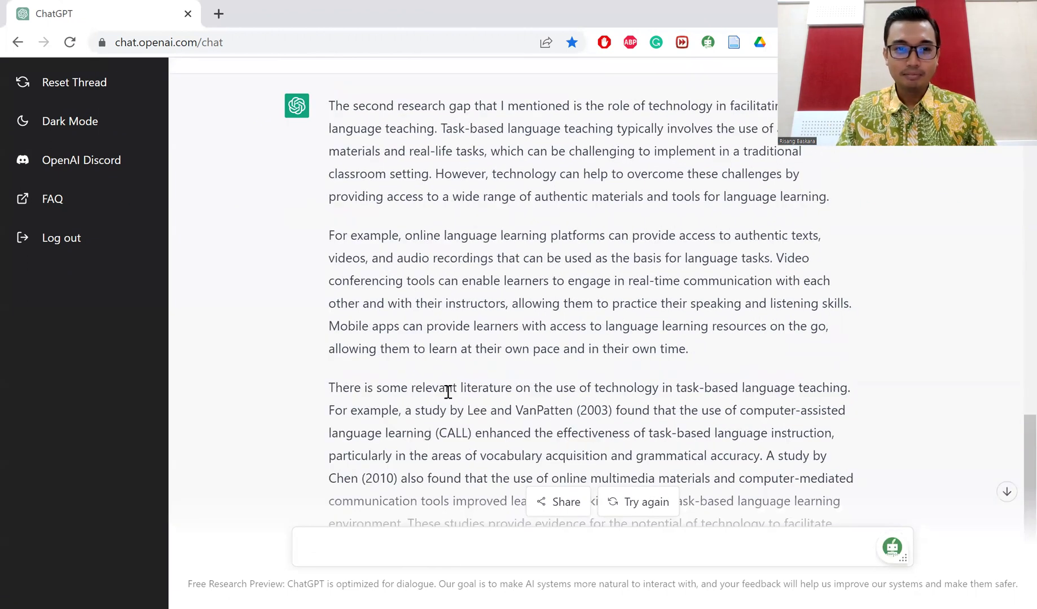
pyautogui.scroll(-1, 448, 391)
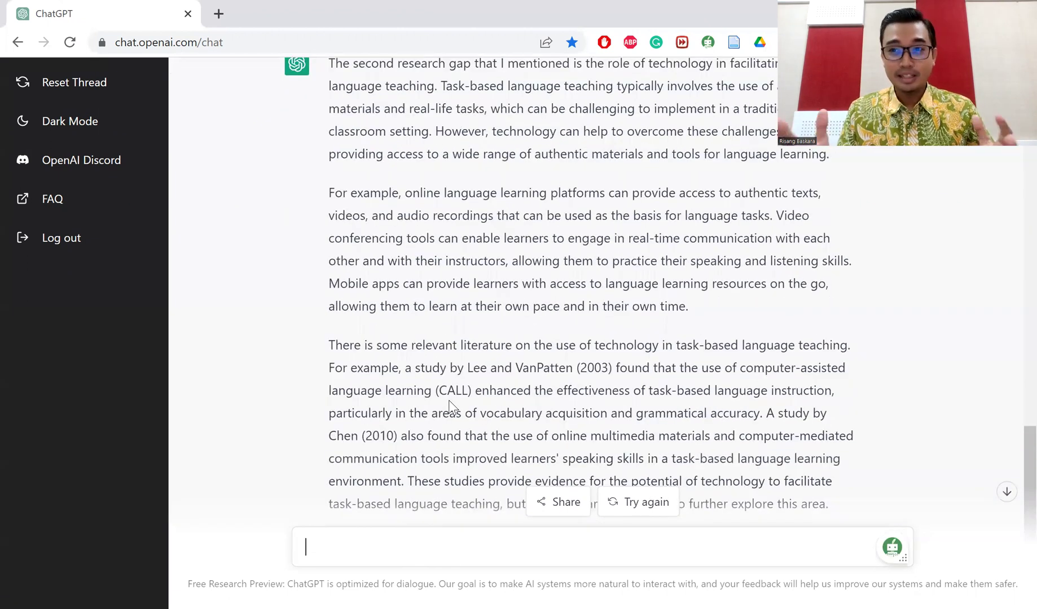
pyautogui.scroll(-2, 449, 400)
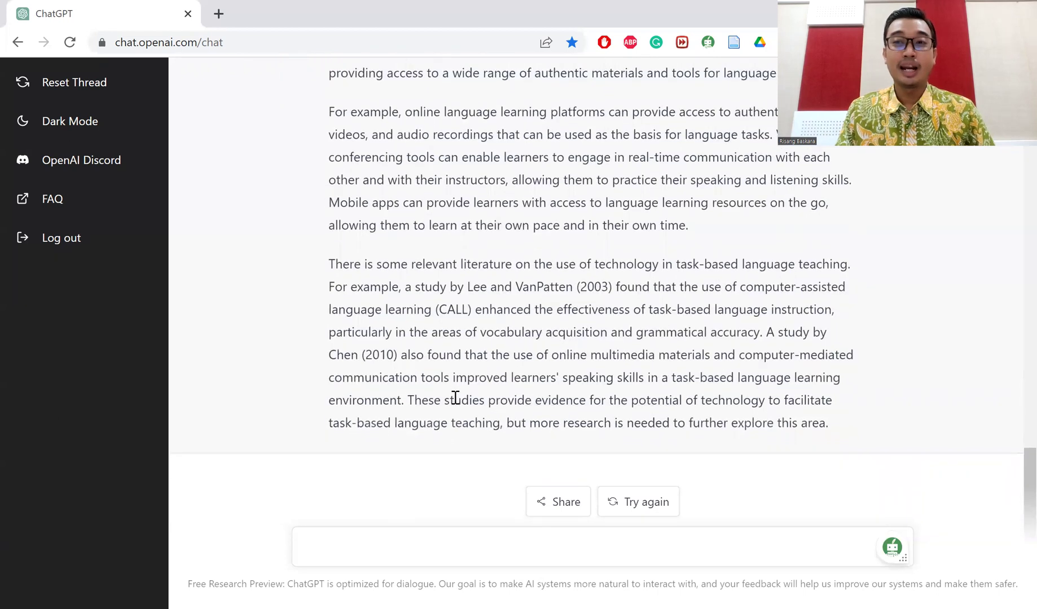
pyautogui.scroll(2, 457, 402)
pyautogui.scroll(1, 463, 405)
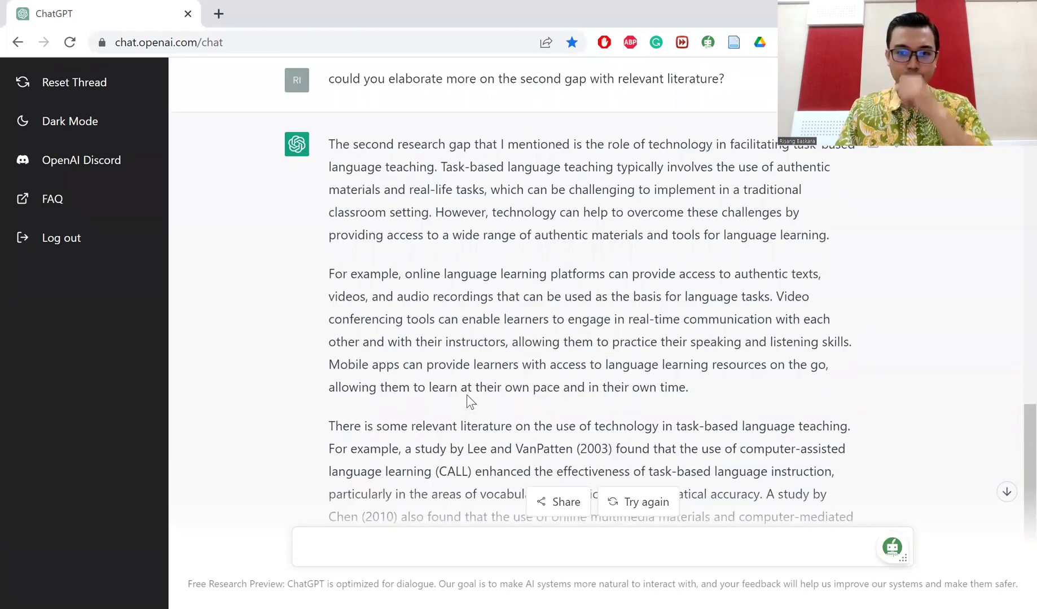
pyautogui.scroll(-1, 467, 394)
pyautogui.scroll(1, 467, 392)
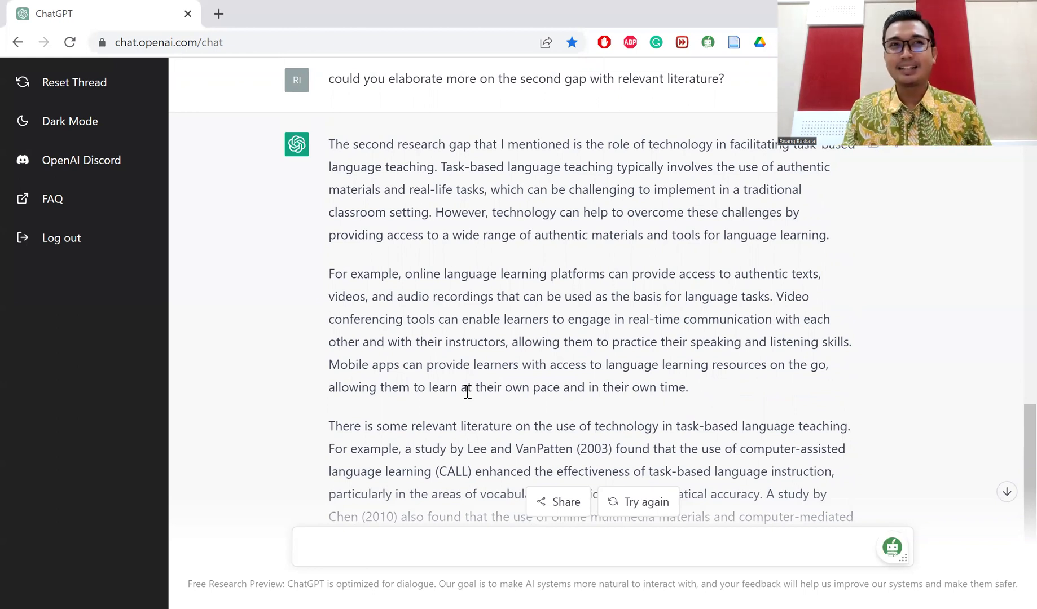
pyautogui.scroll(-1, 455, 414)
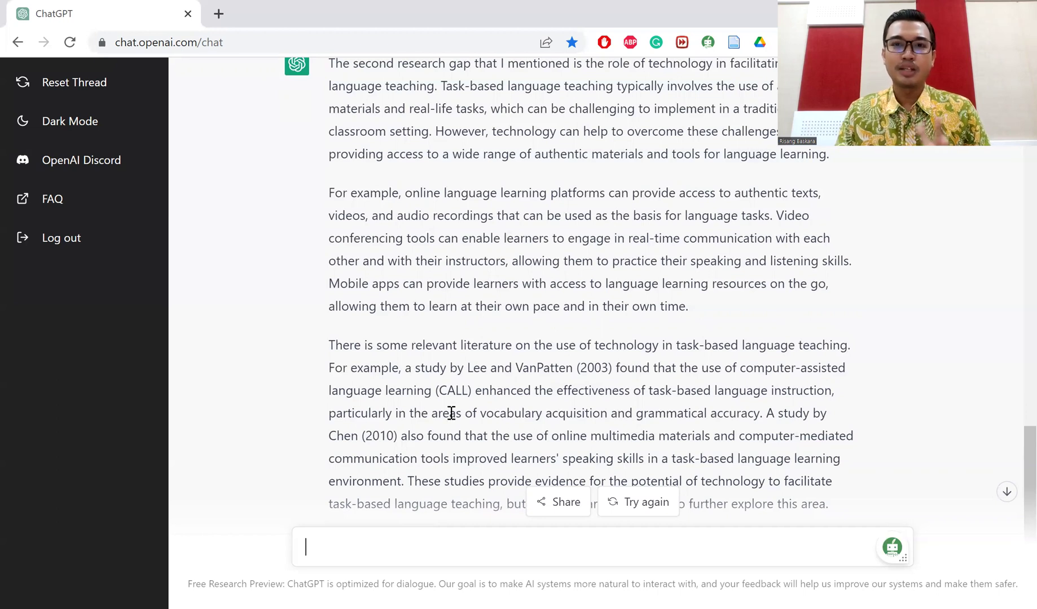
pyautogui.scroll(2, 467, 374)
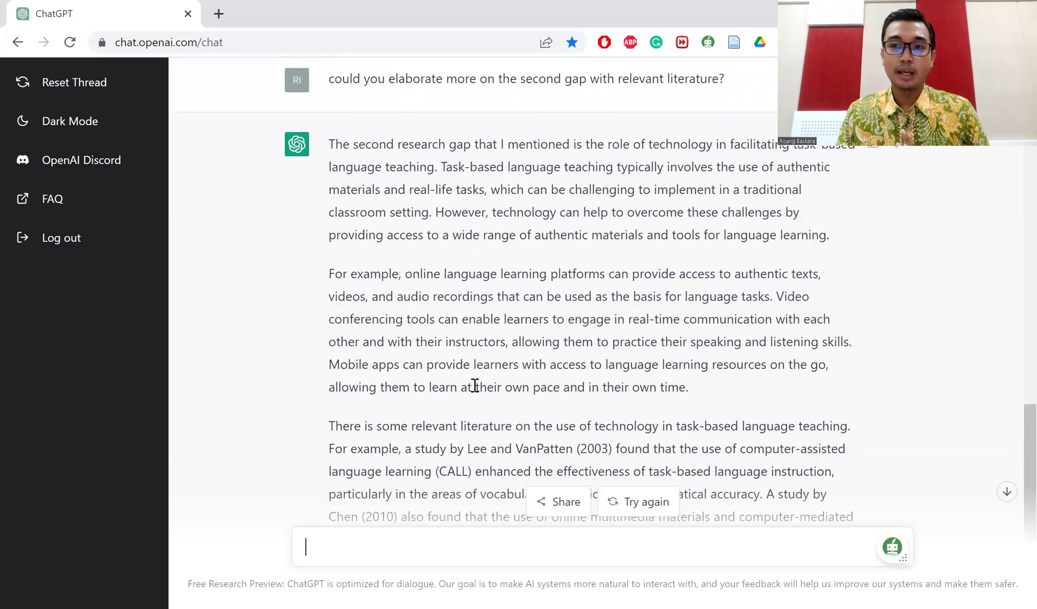
pyautogui.scroll(6, 475, 386)
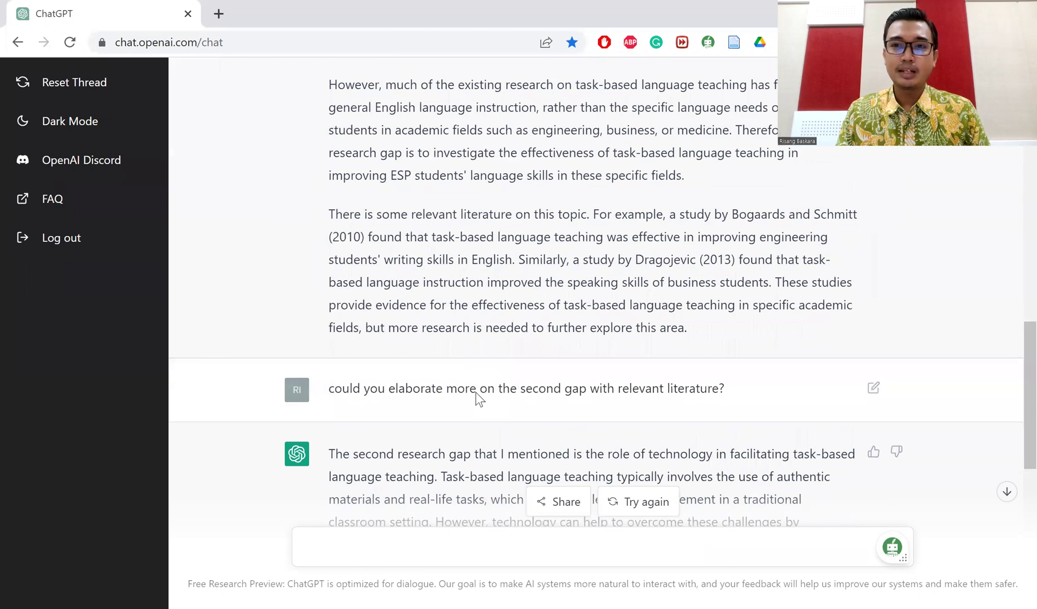
pyautogui.scroll(-5, 476, 397)
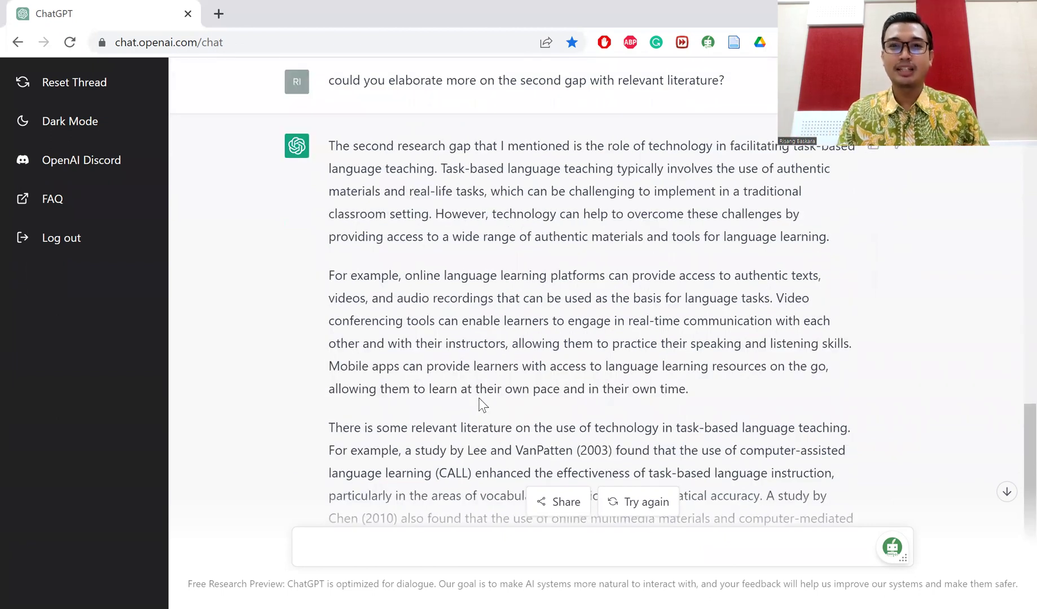
pyautogui.scroll(-2, 479, 396)
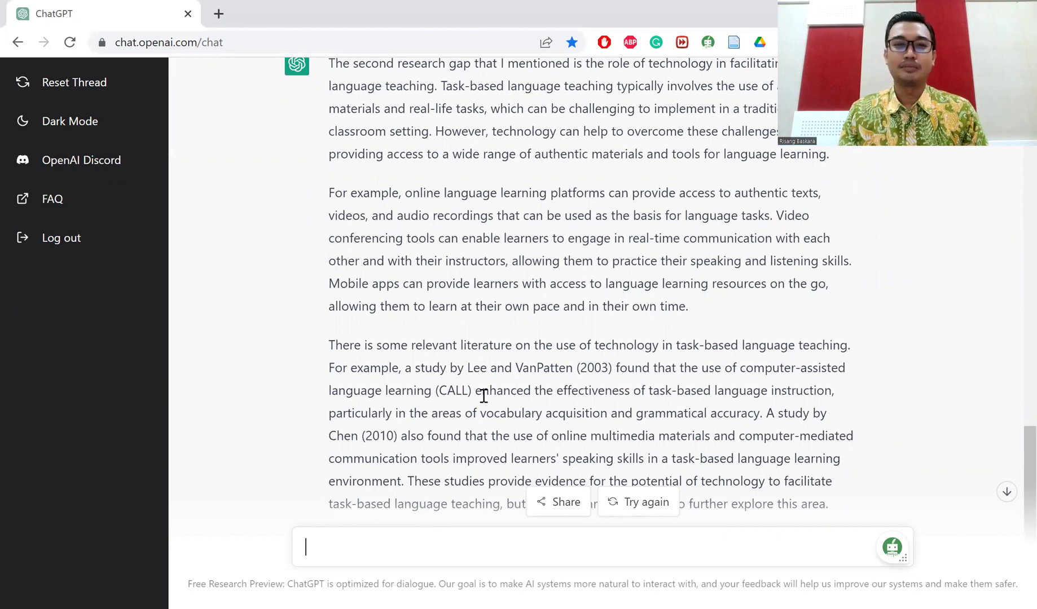
# Look back over the first-gap elaboration and the original list of research gaps, ending at the latest answer
pyautogui.scroll(3, 507, 396)
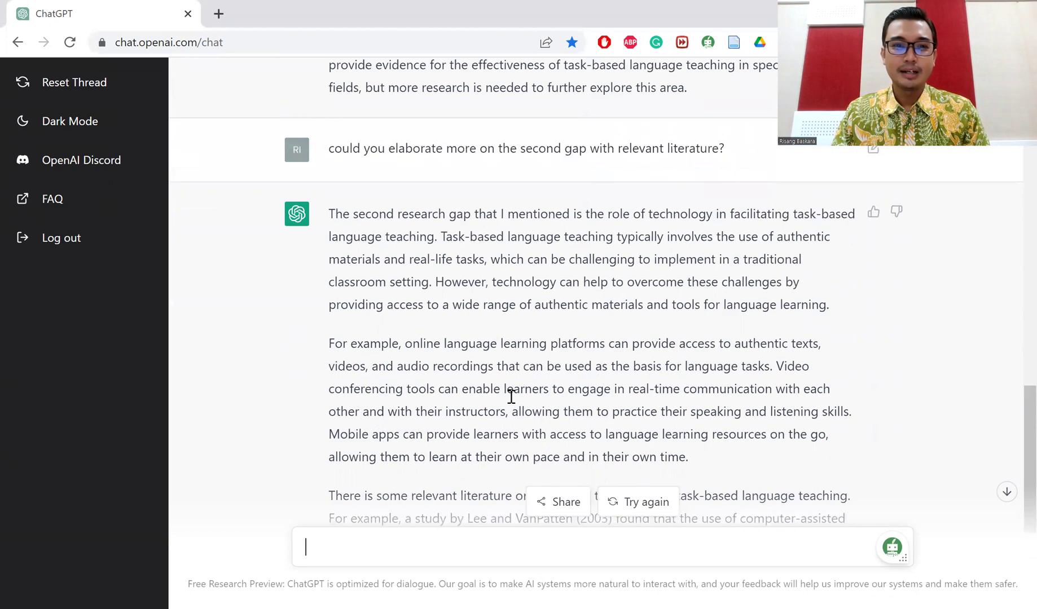
pyautogui.scroll(5, 511, 396)
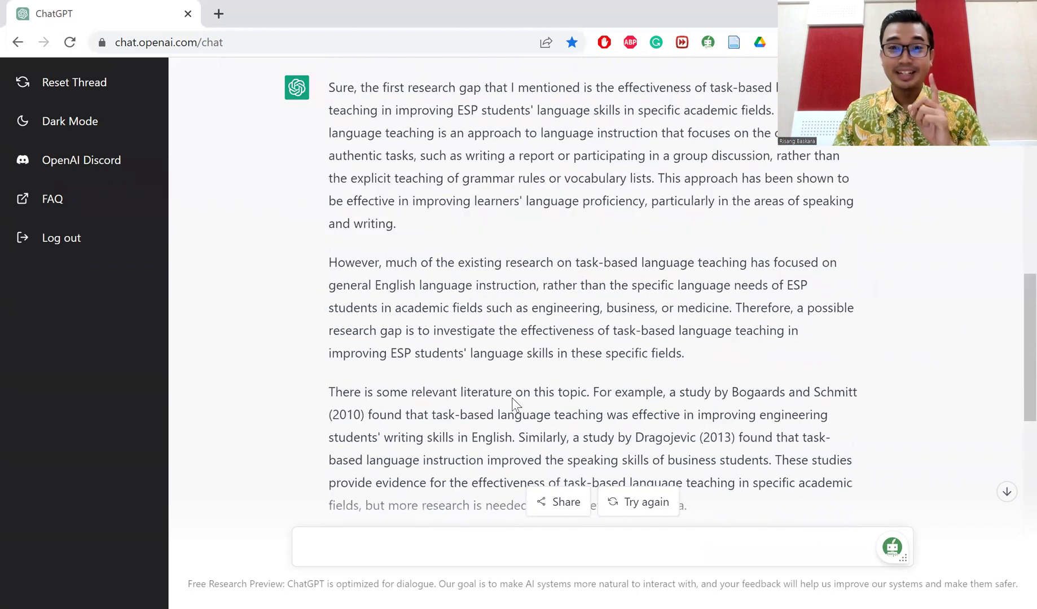
pyautogui.scroll(4, 536, 395)
pyautogui.scroll(7, 534, 383)
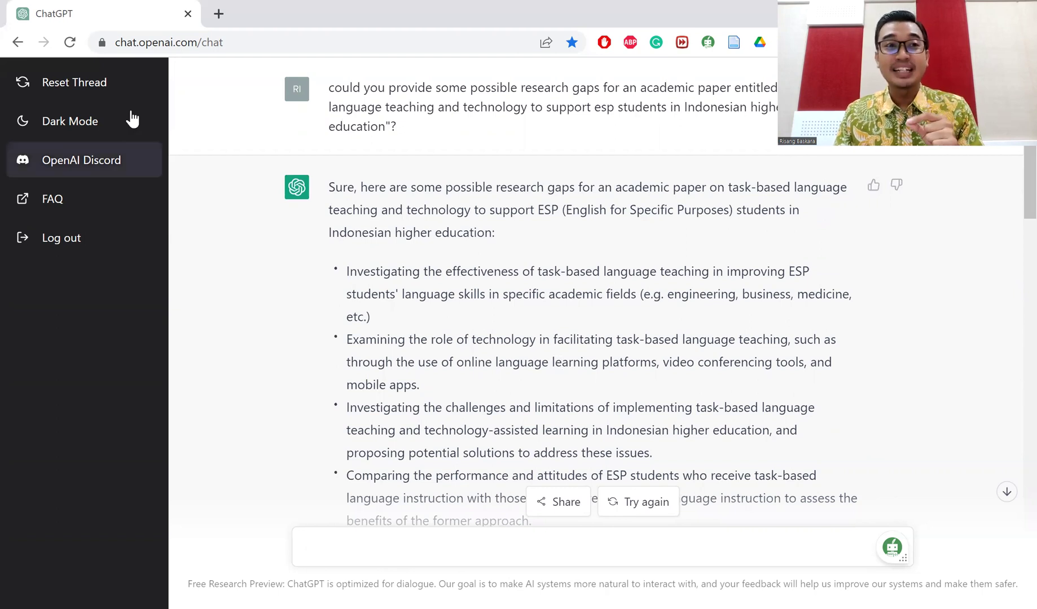
pyautogui.scroll(-5, 619, 261)
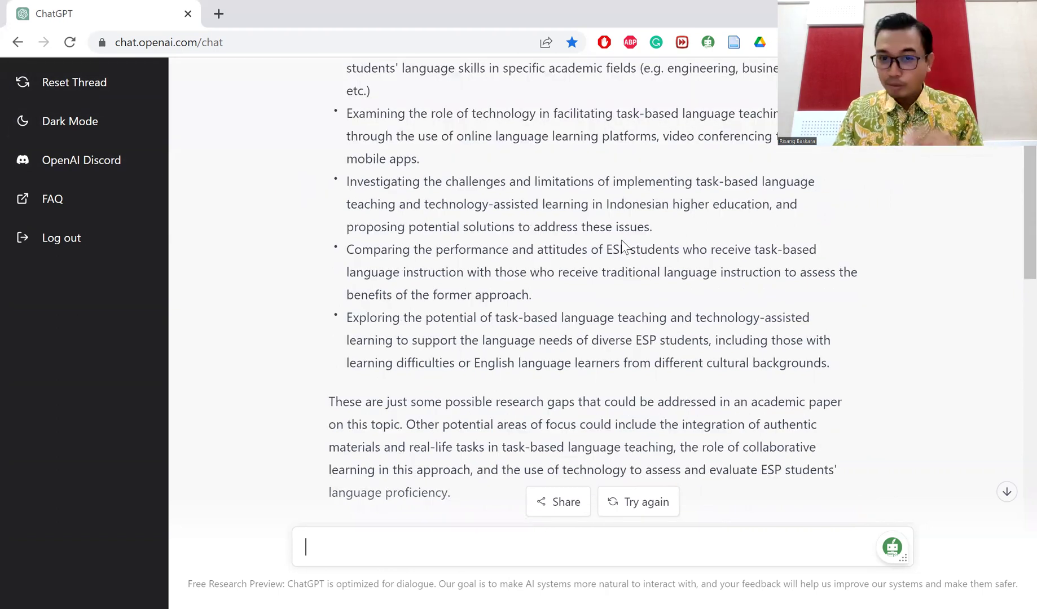
pyautogui.scroll(-10, 623, 265)
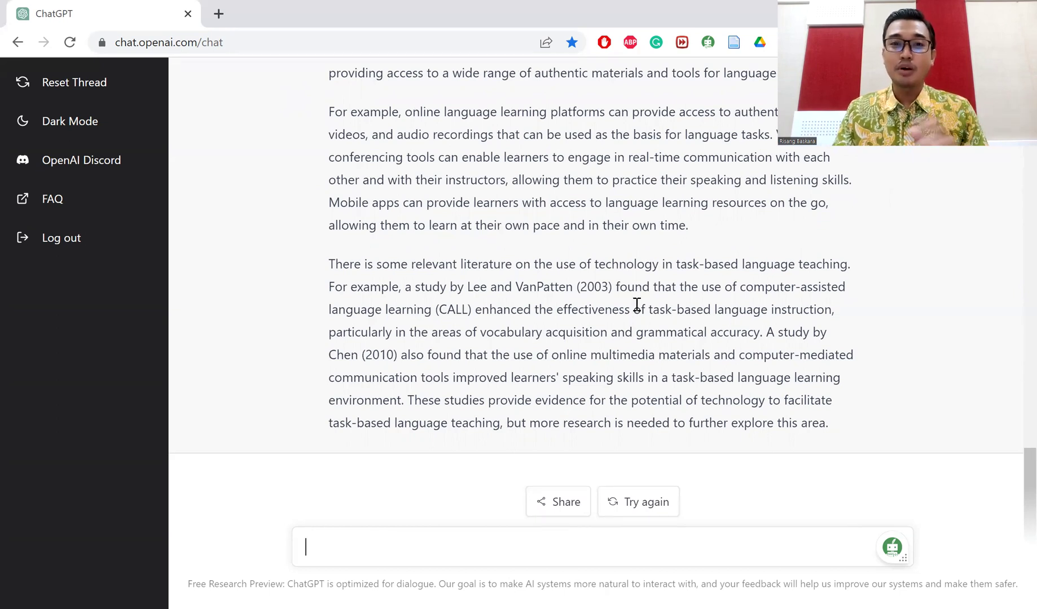
pyautogui.scroll(1, 640, 305)
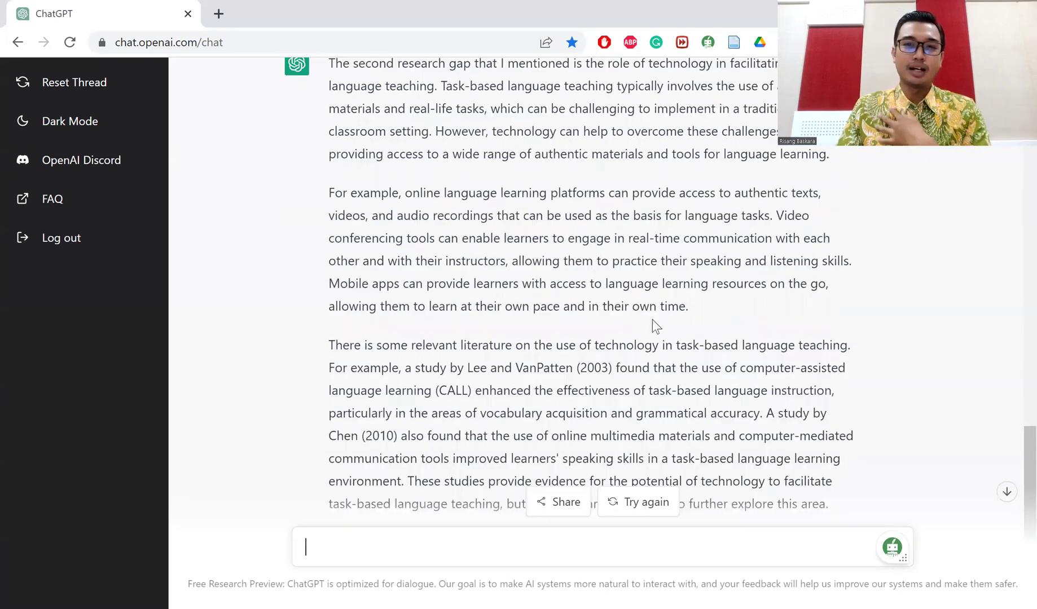
pyautogui.scroll(-1, 652, 319)
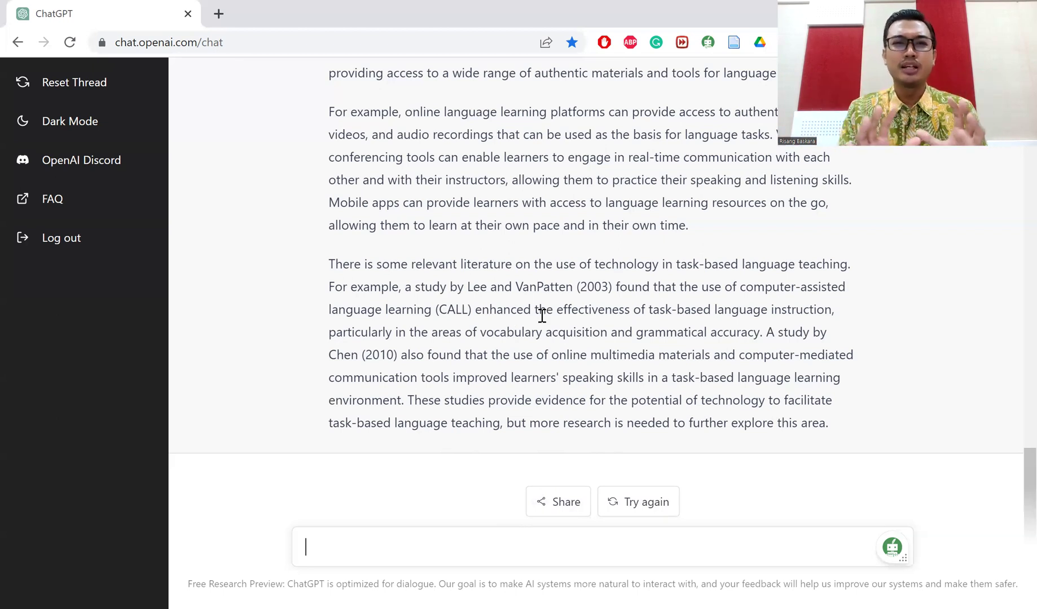
# Share the conversation through ShareGPT, check the shared page and its link, and return to the ChatGPT conversation
pyautogui.click(553, 502)
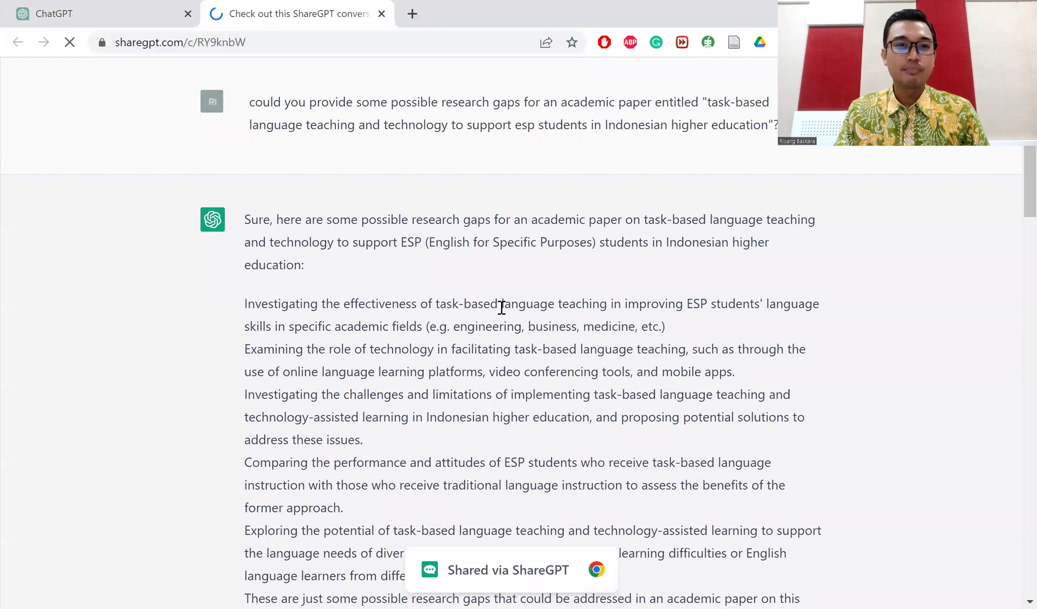
pyautogui.scroll(-5, 519, 254)
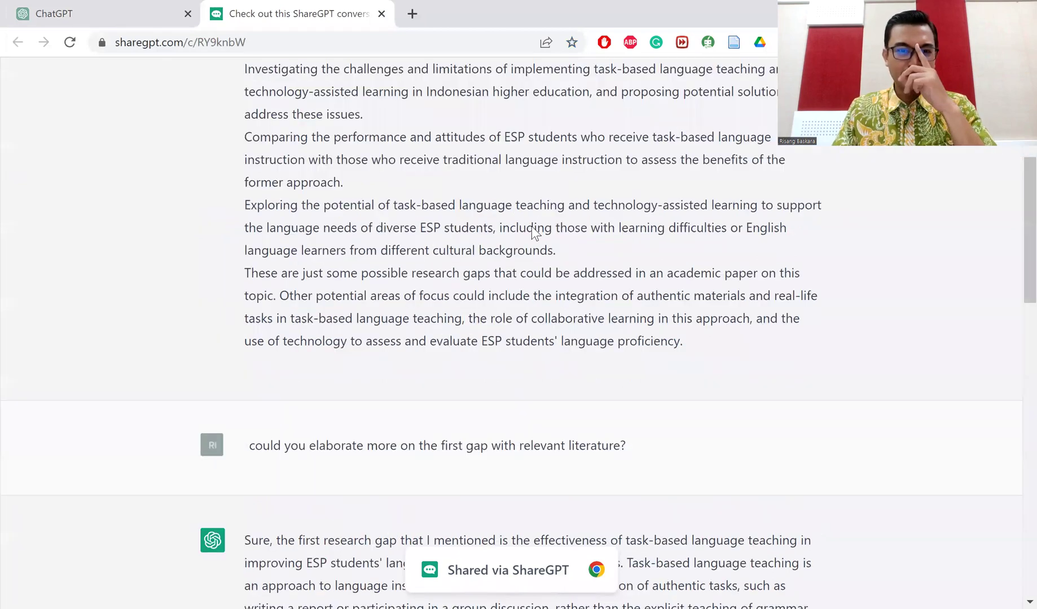
pyautogui.scroll(-9, 536, 234)
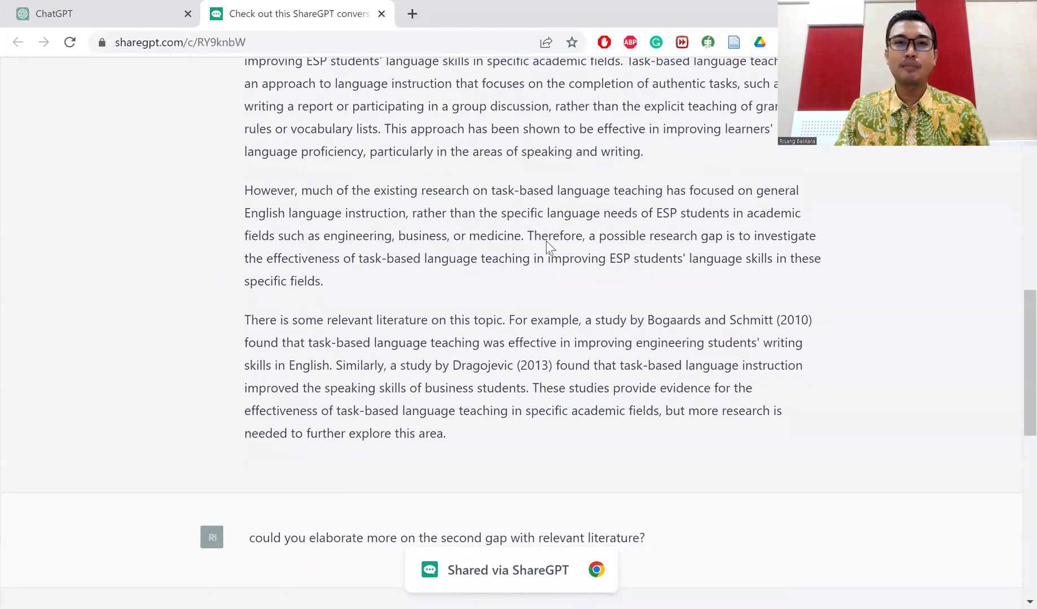
pyautogui.scroll(15, 546, 241)
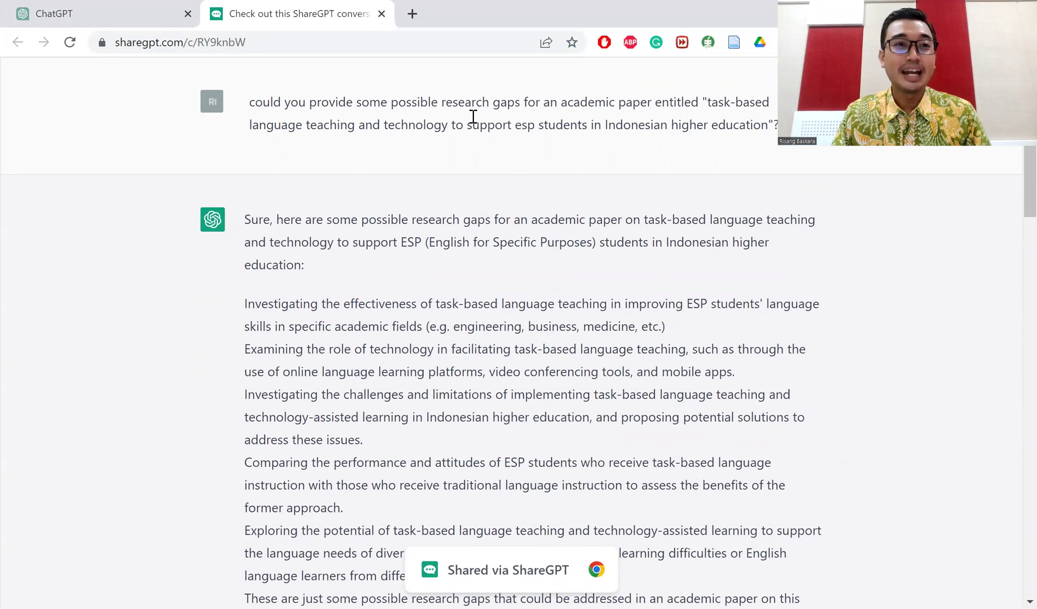
pyautogui.click(302, 42)
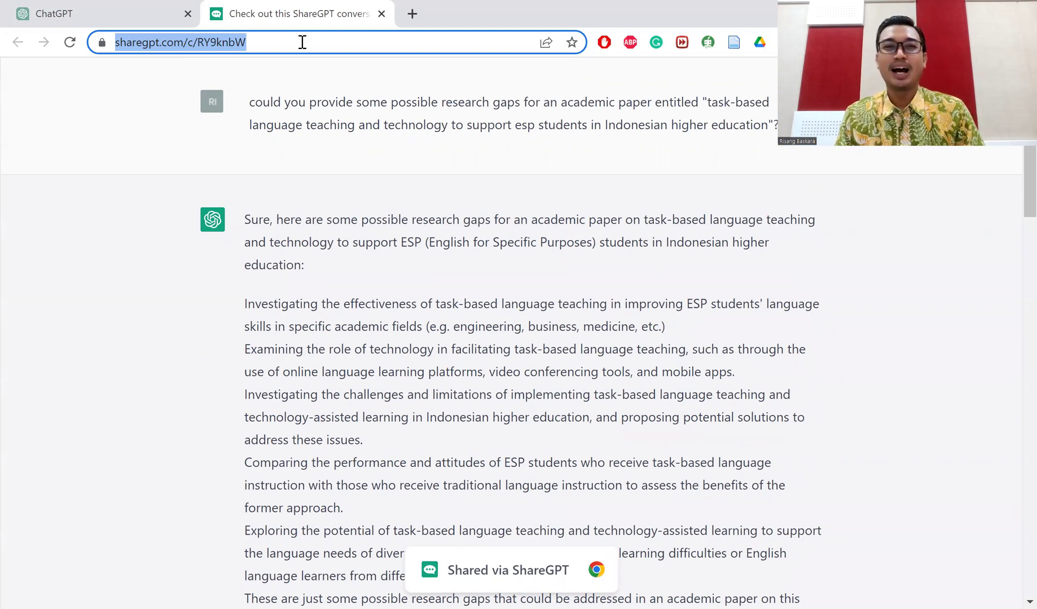
pyautogui.click(143, 10)
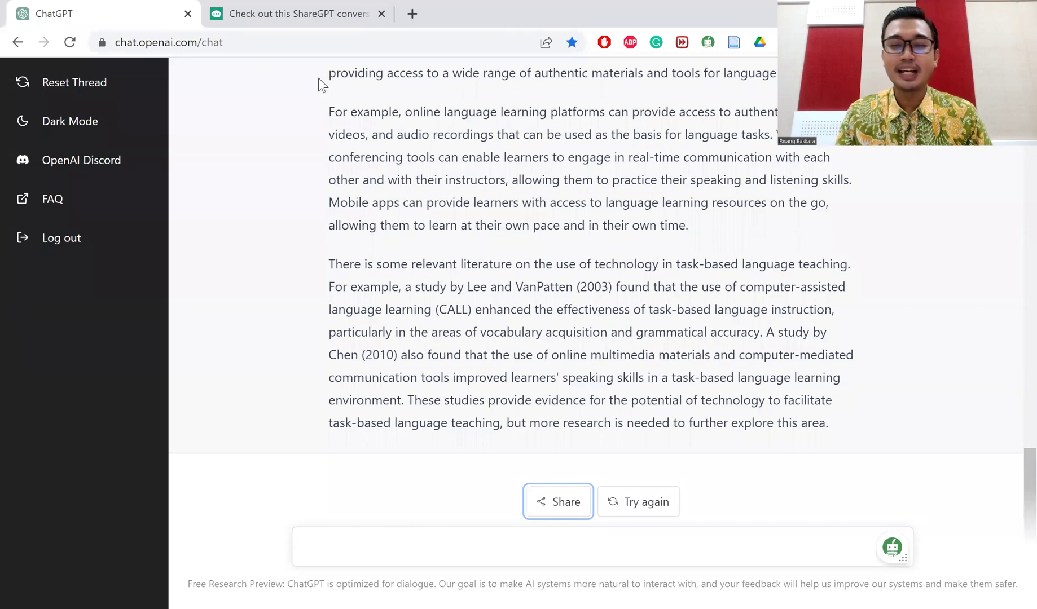